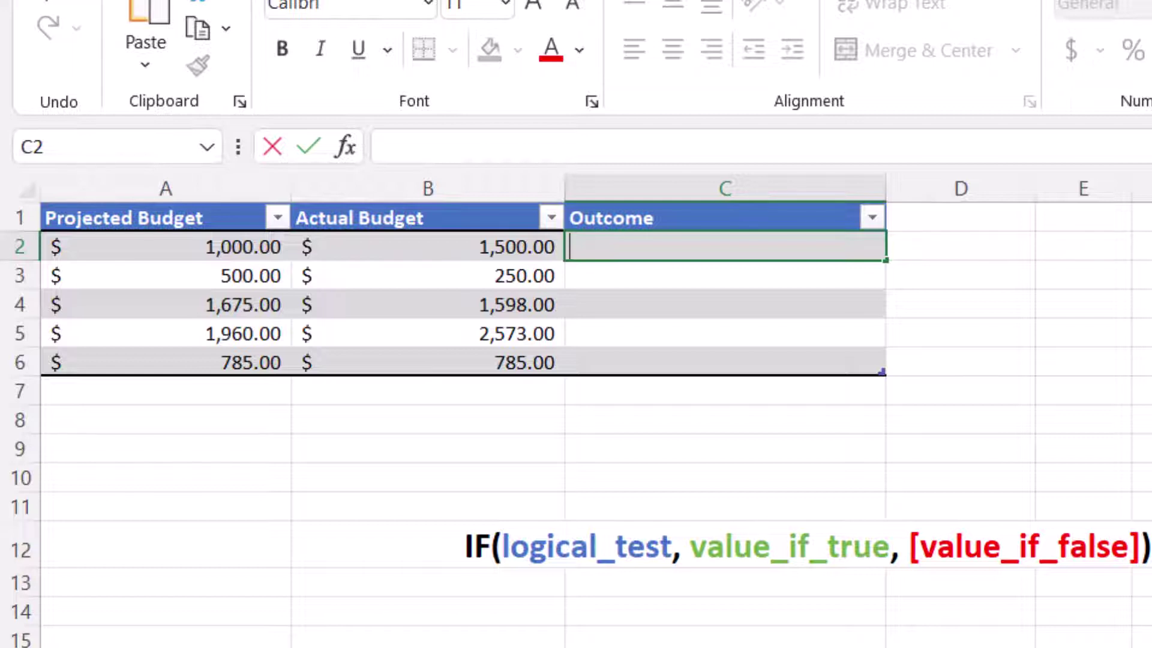
Step: Type =IF(A2>=B2,"In Budget","Over Budget") into the first Outcome cell
{"action": "type", "text": "=if"}
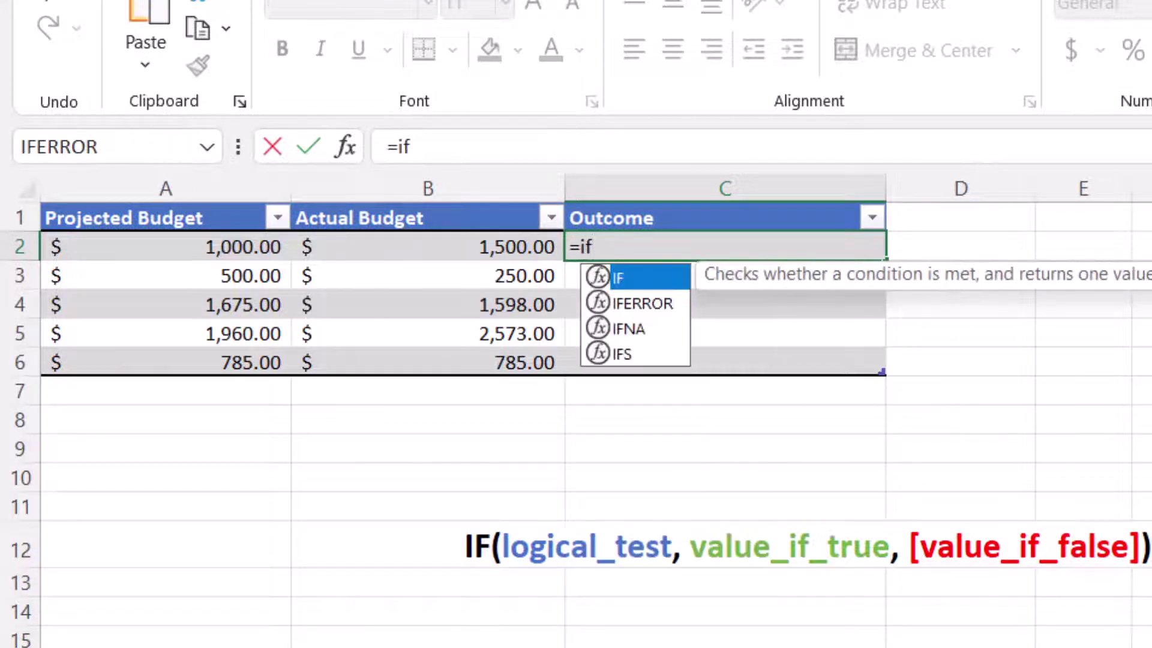
{"action": "type", "text": "("}
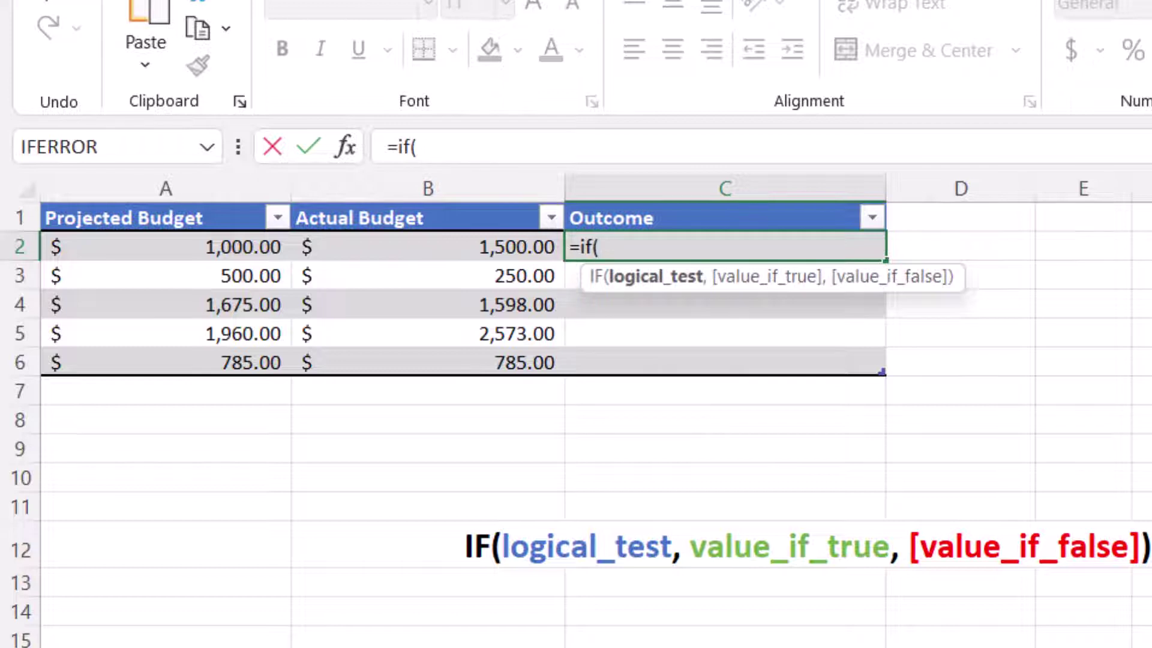
{"action": "type", "text": "a2"}
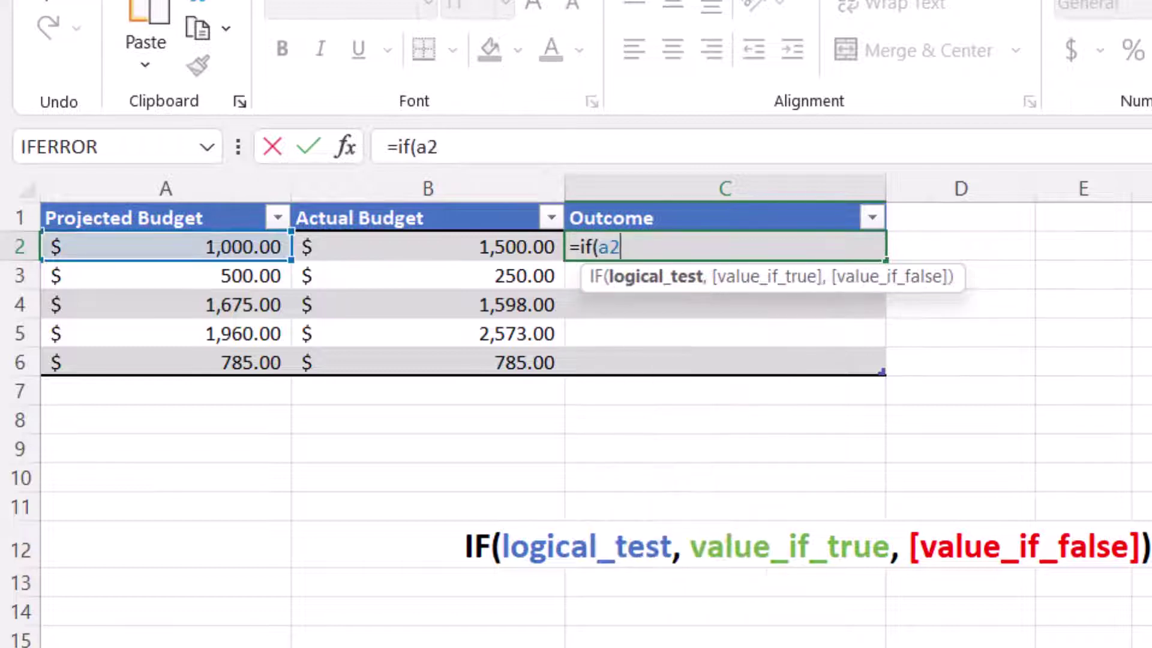
{"action": "type", "text": ">=b2"}
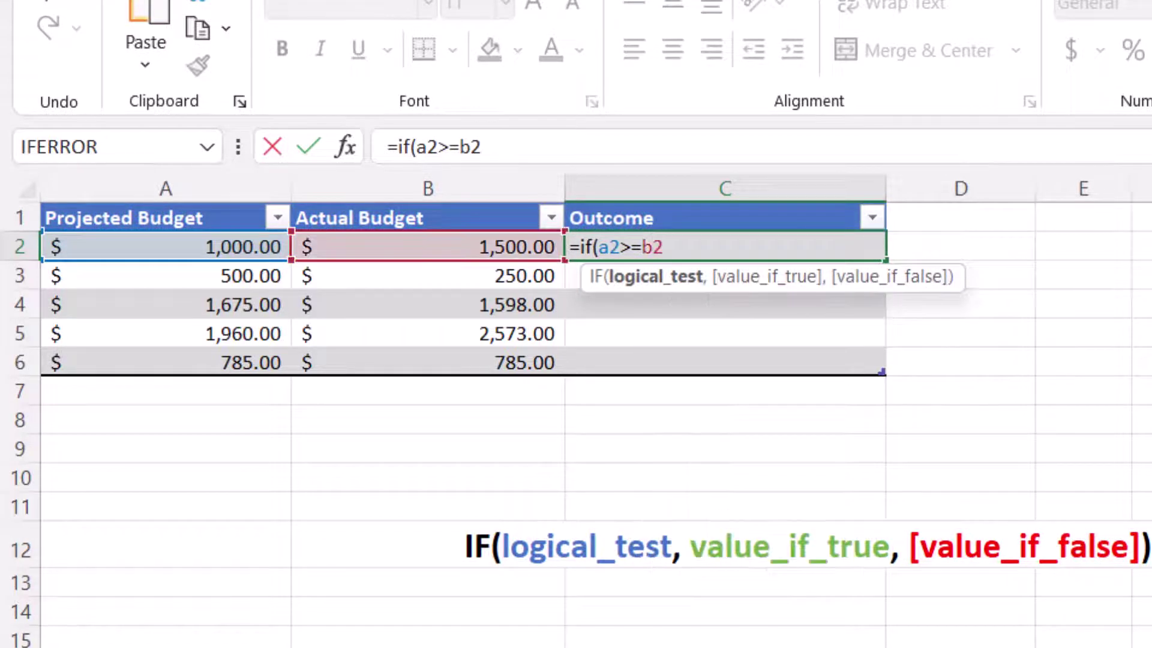
{"action": "type", "text": ","}
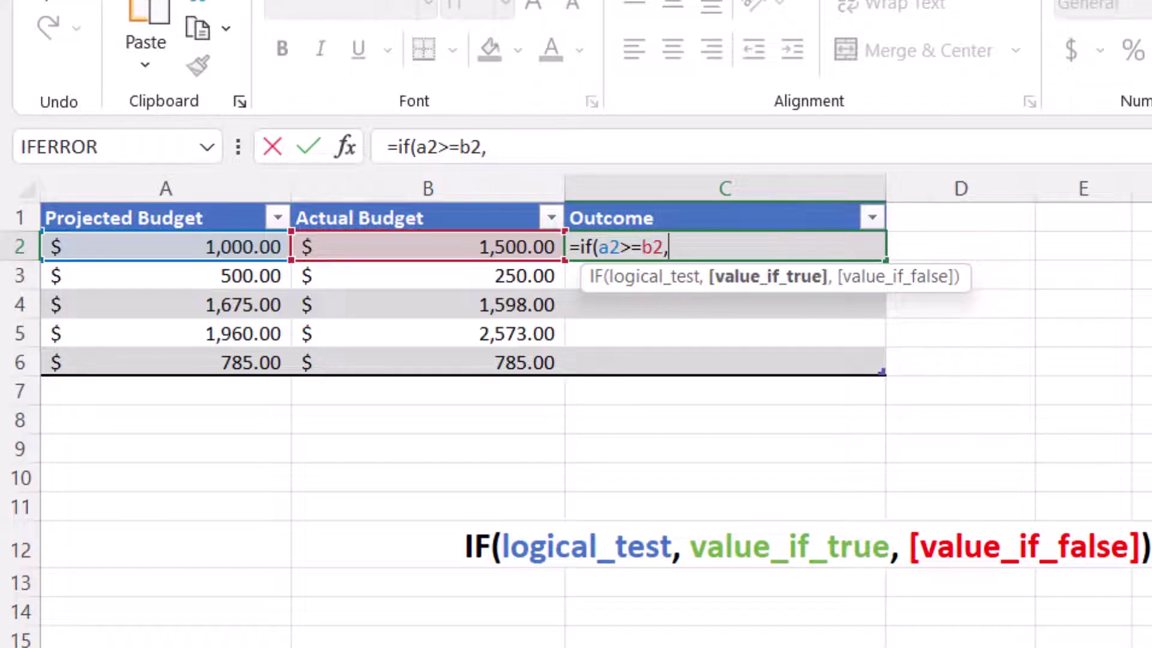
{"action": "type", "text": "\"In Budget"}
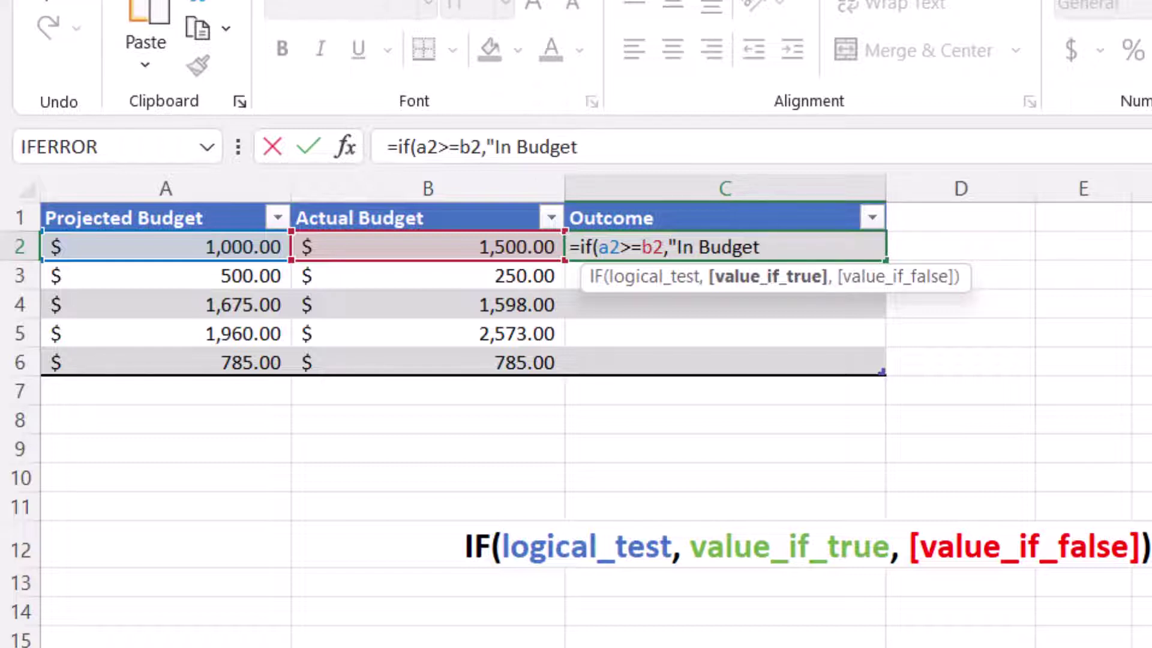
{"action": "type", "text": "\",\""}
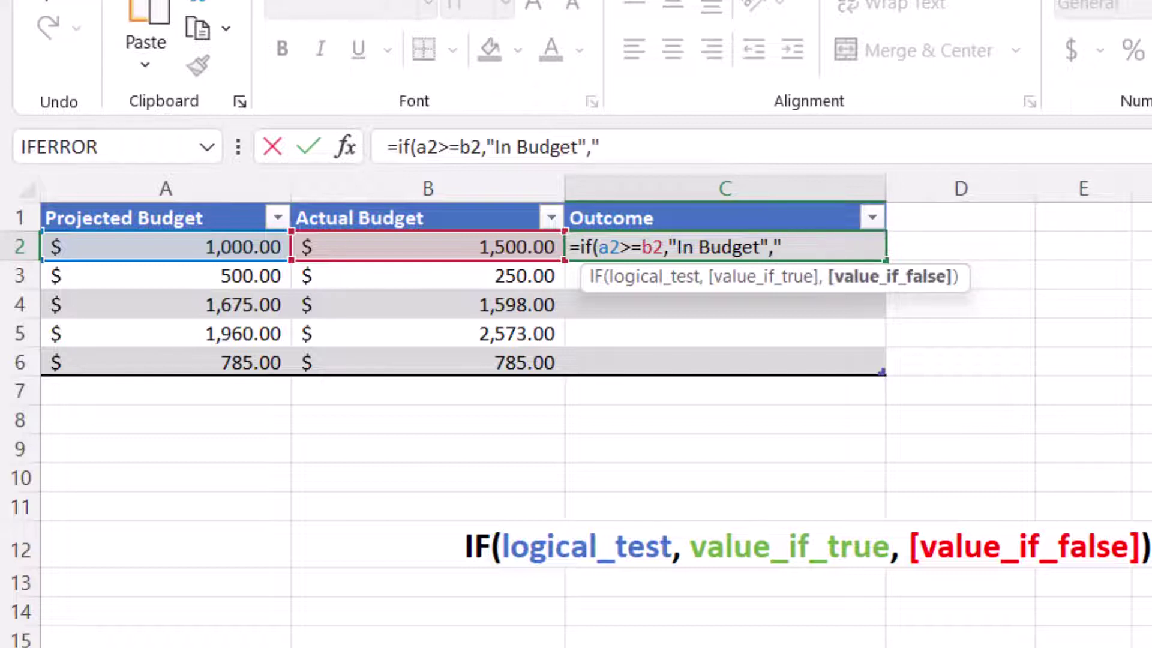
{"action": "type", "text": "Over"}
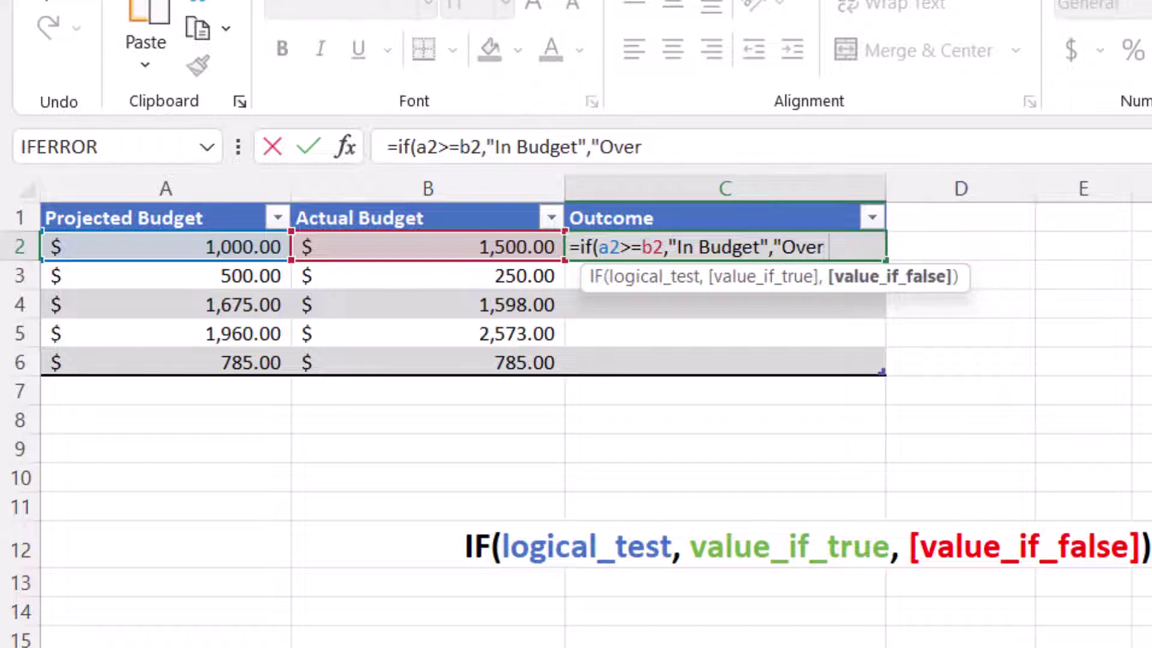
{"action": "type", "text": " Budget\""}
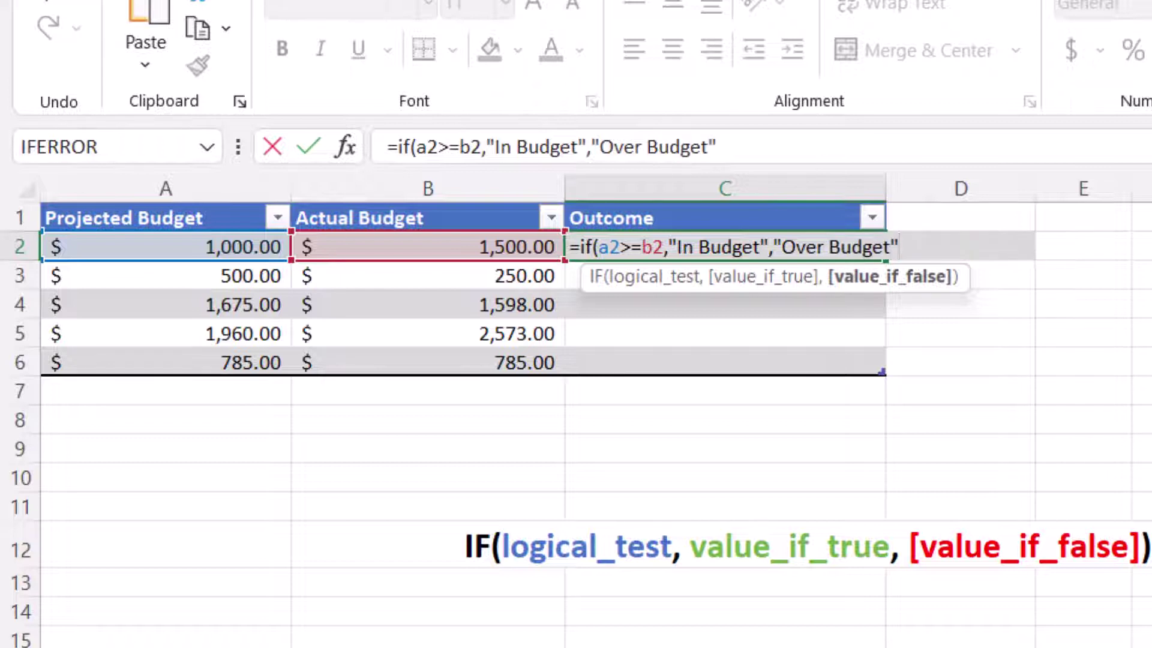
{"action": "type", "text": ")"}
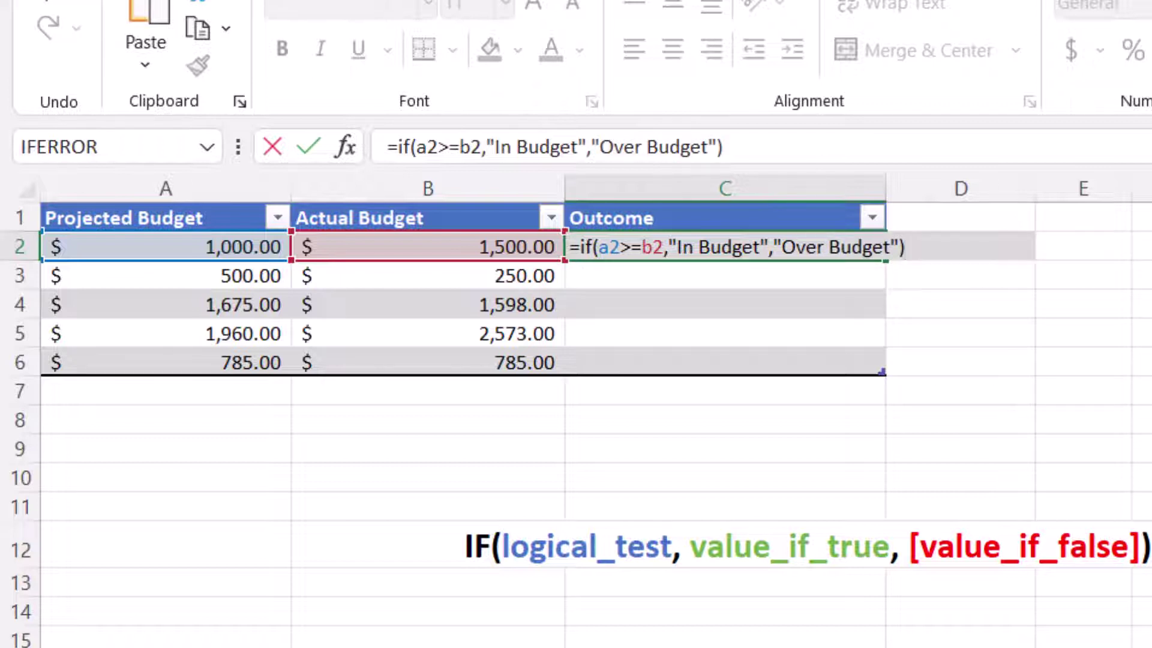
Step: Commit the IF formula so the Outcome column fills with In Budget or Over Budget
{"action": "key", "text": "Return"}
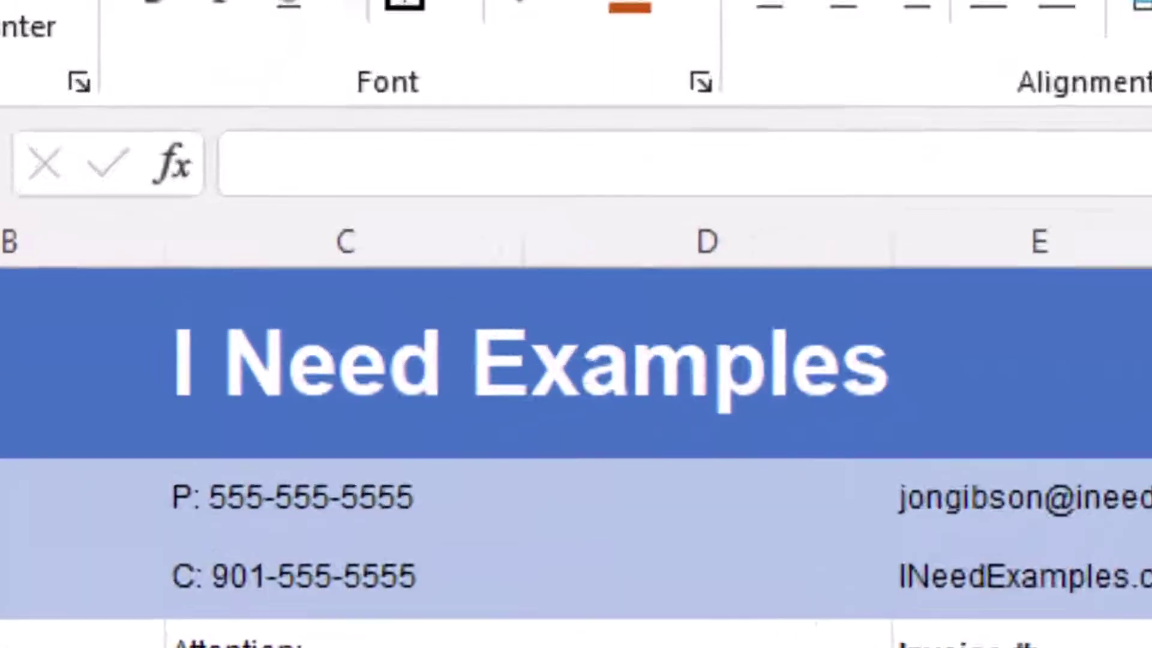
{"action": "left_click", "coordinate": [661, 331]}
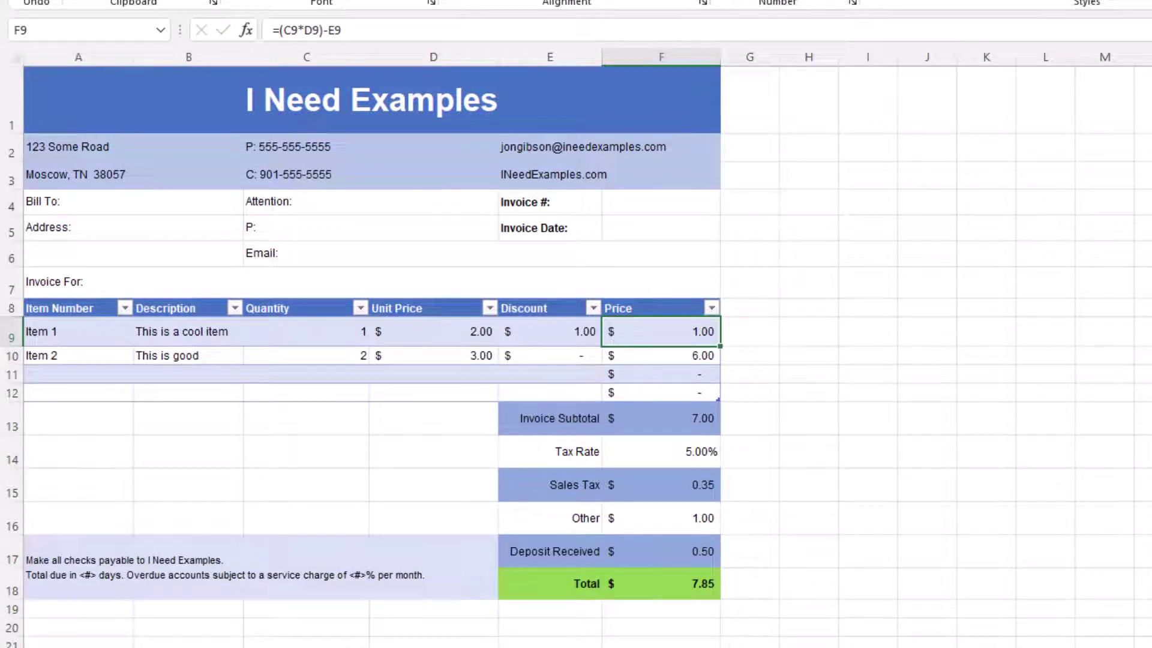
{"action": "left_click", "coordinate": [661, 418]}
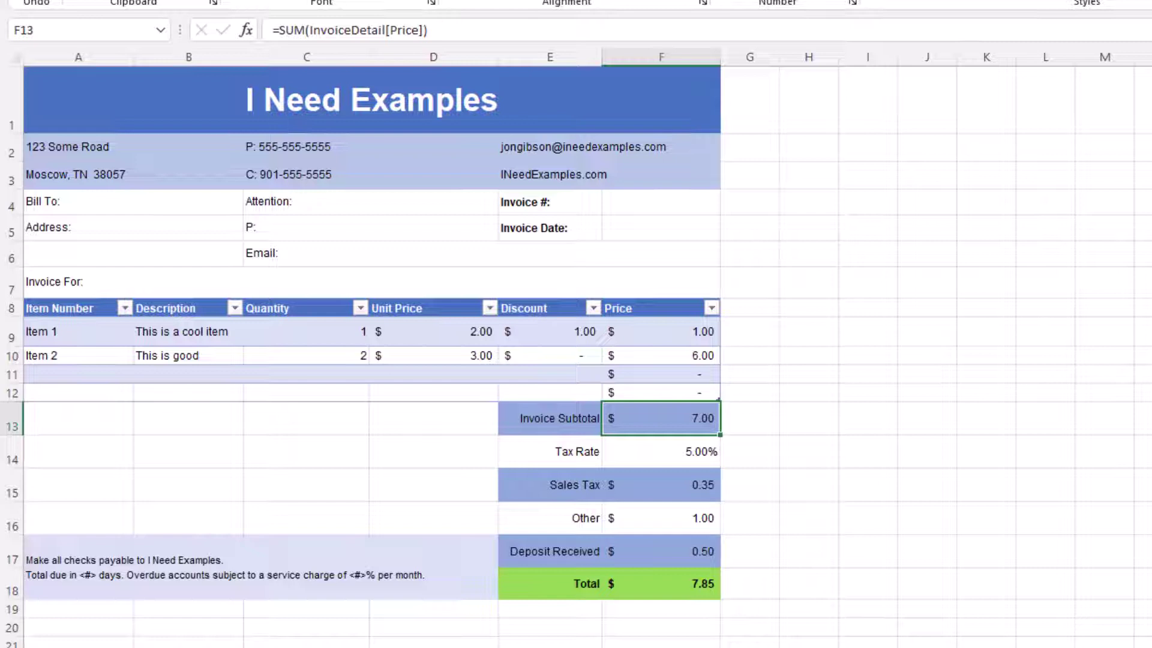
{"action": "left_click", "coordinate": [660, 485]}
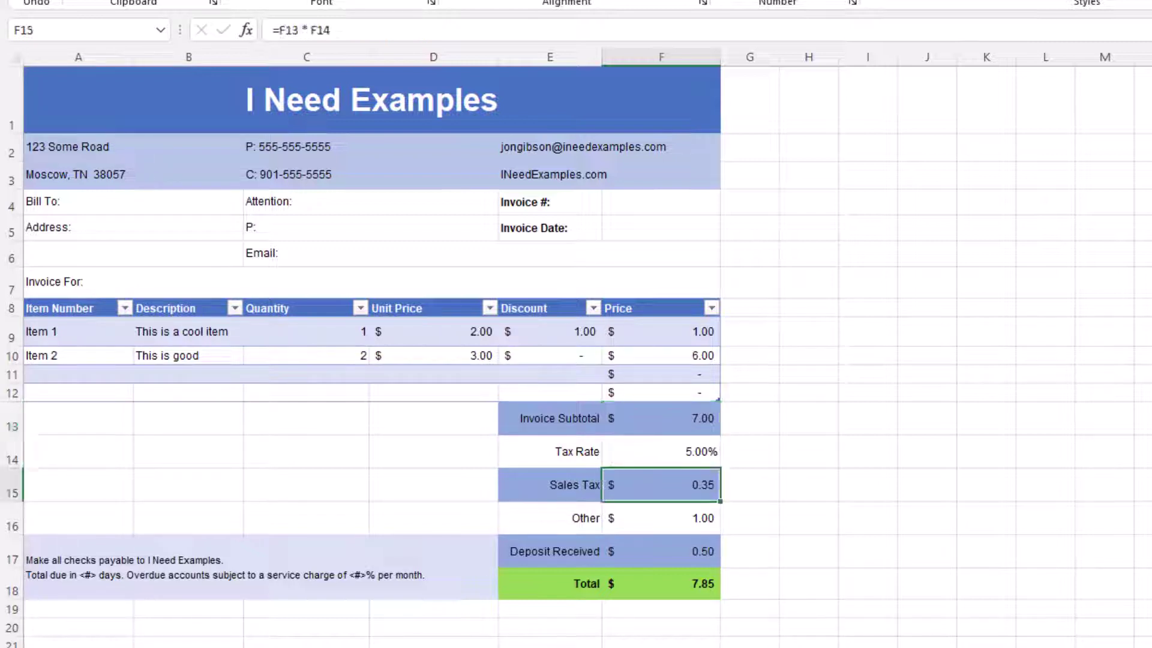
{"action": "left_click", "coordinate": [660, 583]}
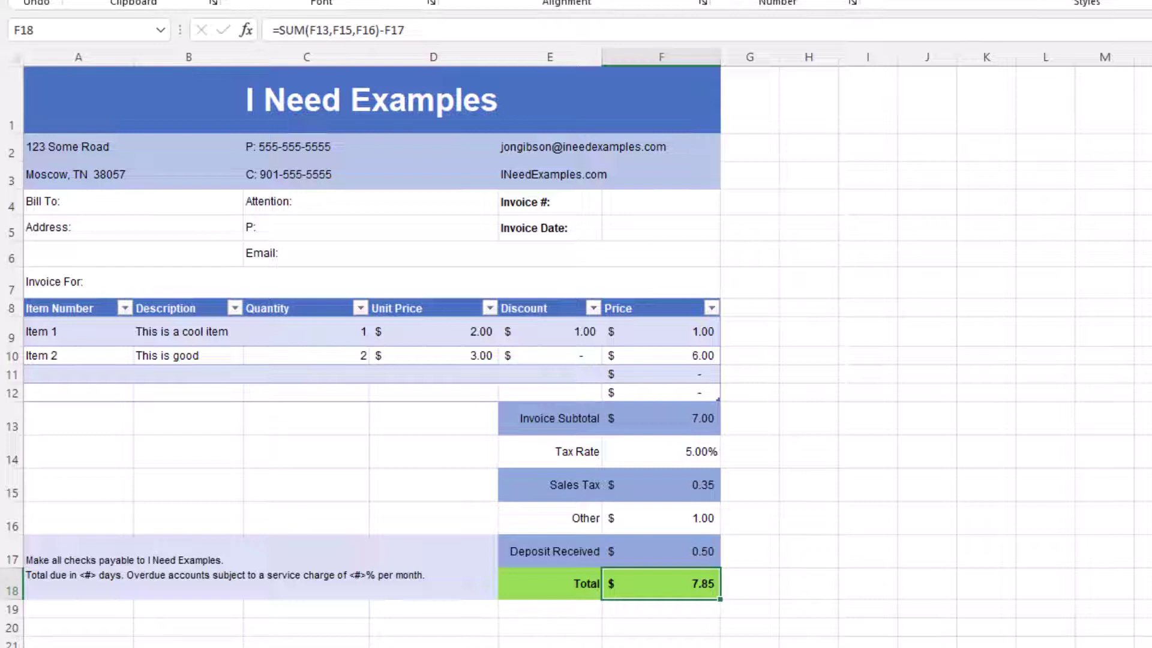
Step: Enter 1.00, then x as Item 1's discount, spreading #VALUE! errors through the invoice
{"action": "left_click", "coordinate": [550, 331]}
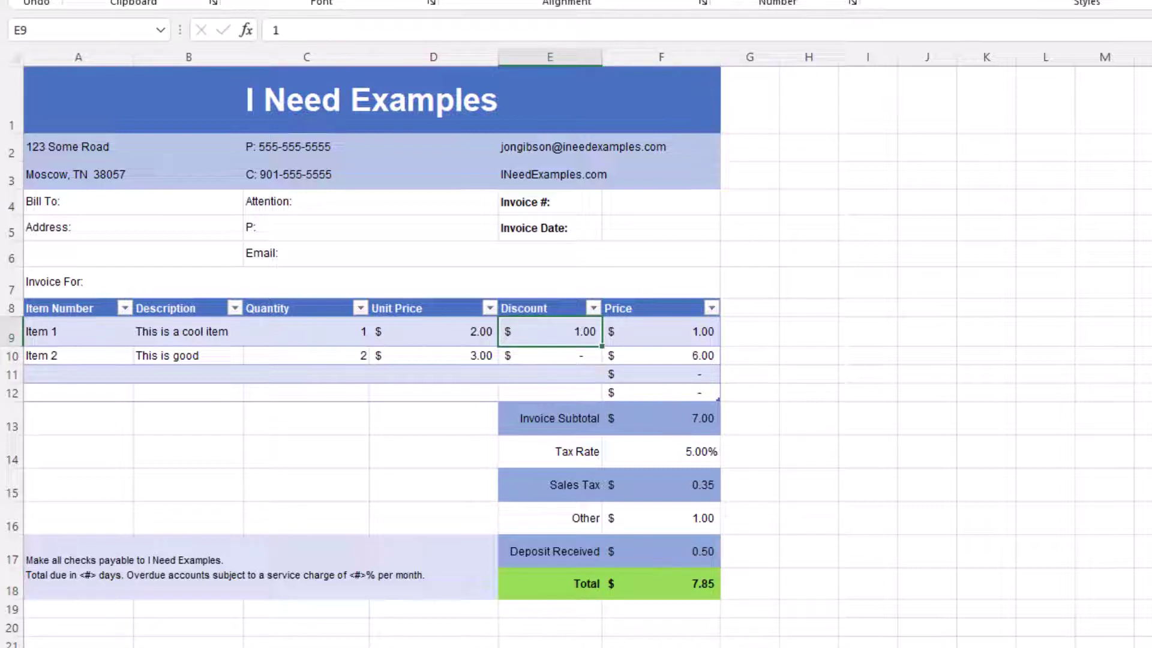
{"action": "type", "text": "1.00"}
{"action": "key", "text": "Return"}
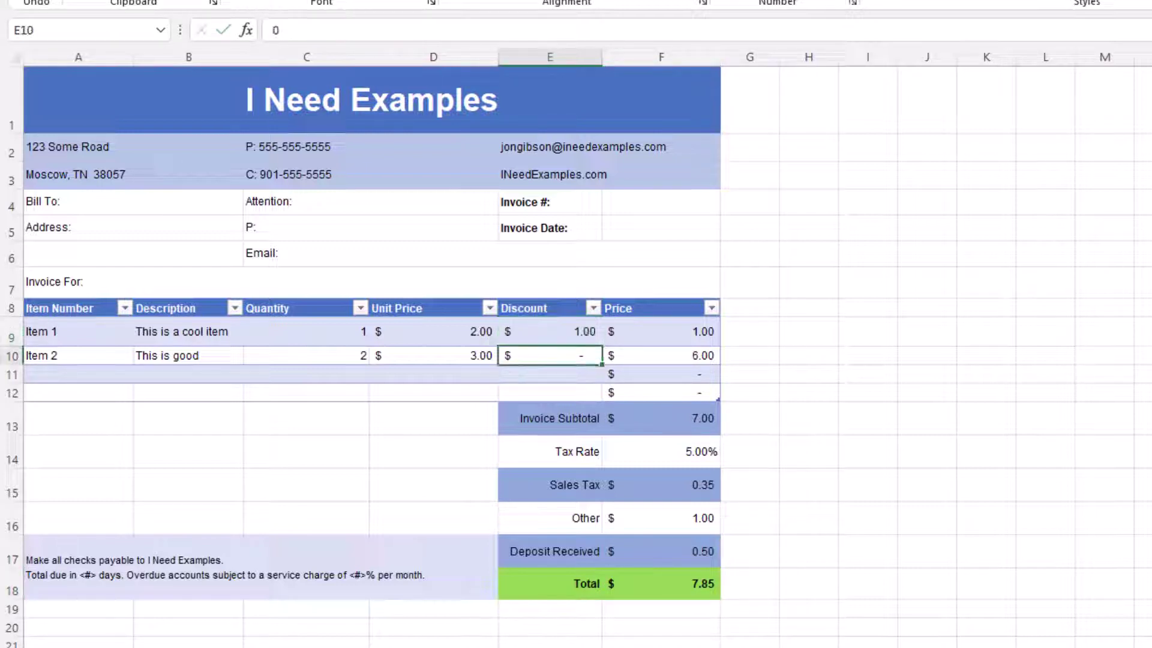
{"action": "left_click", "coordinate": [549, 331]}
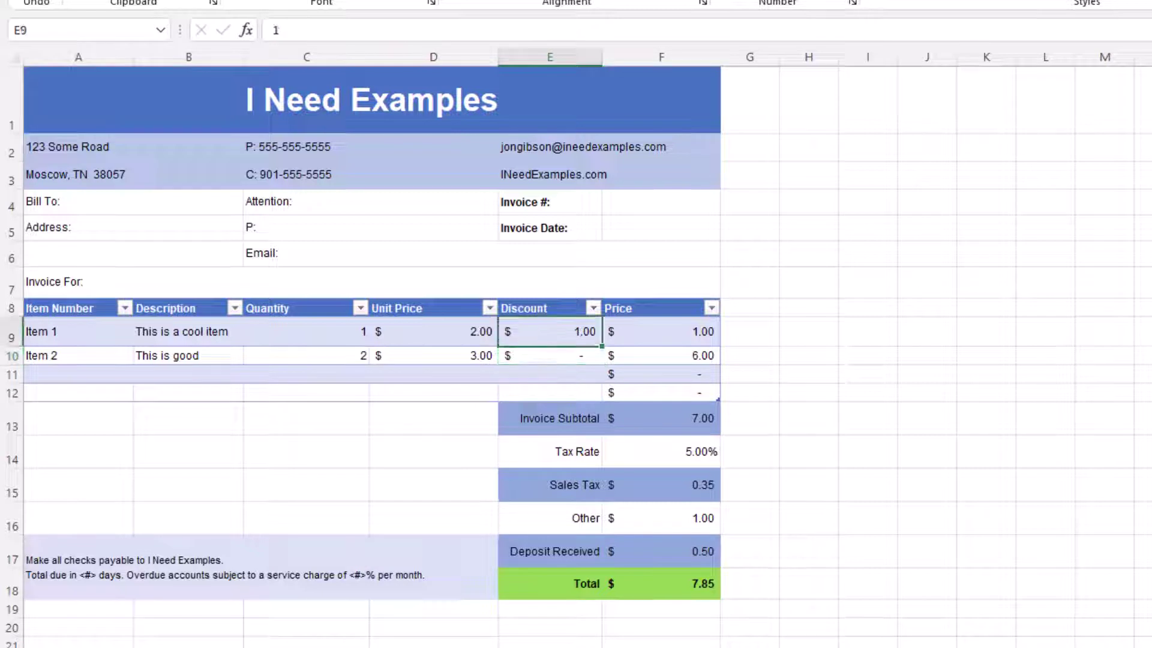
{"action": "type", "text": "x"}
{"action": "key", "text": "Tab"}
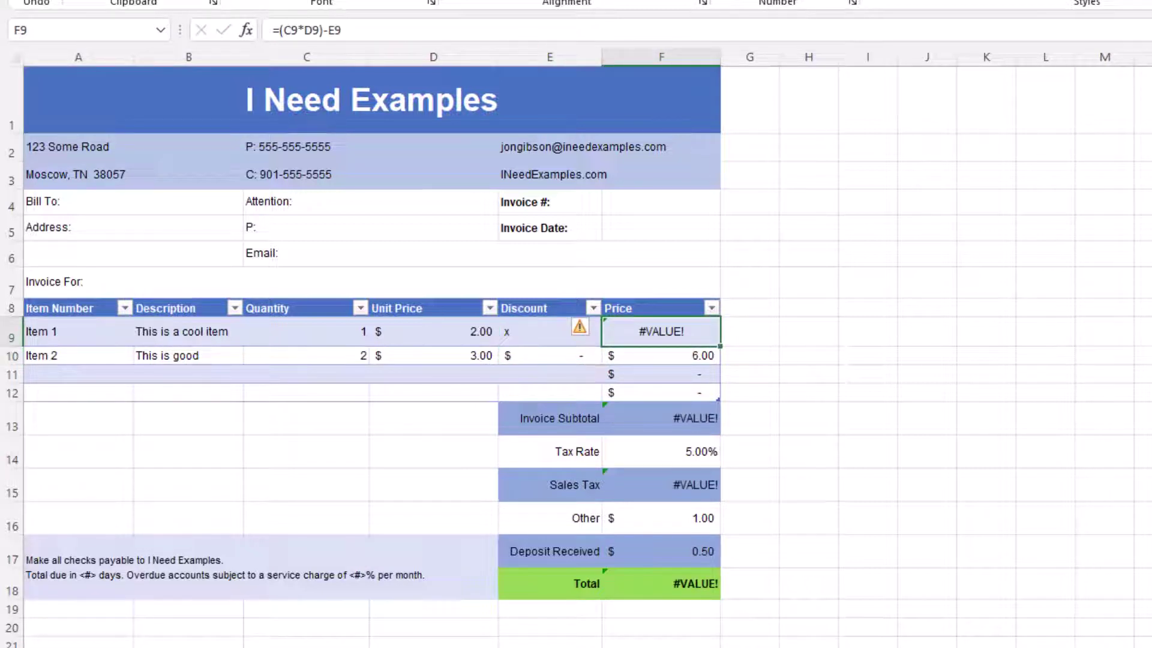
Step: Delete the existing formula in the invoice Total cell F18
{"action": "left_click", "coordinate": [660, 583]}
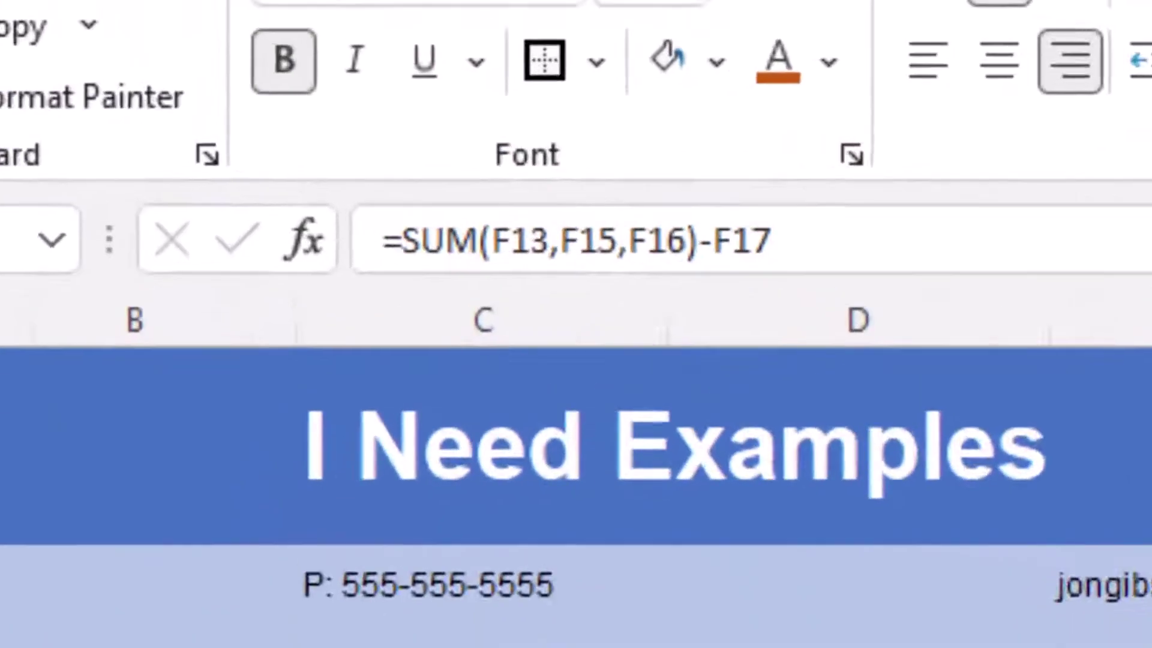
{"action": "left_click", "coordinate": [406, 30]}
{"action": "left_click", "coordinate": [316, 30]}
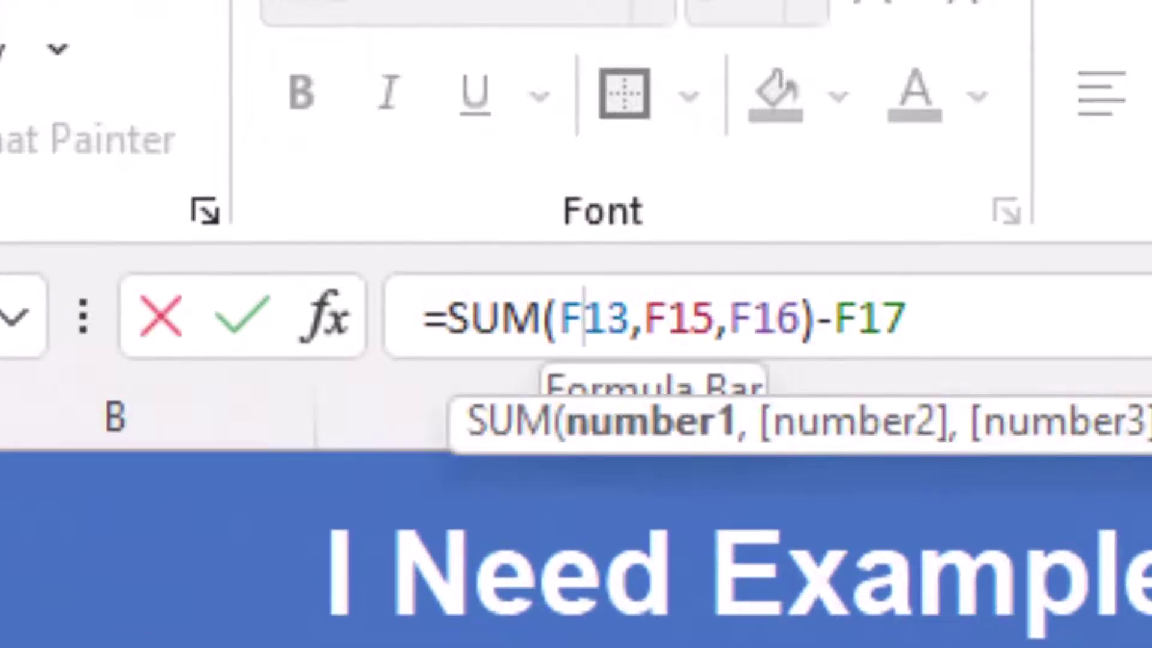
{"action": "left_click_drag", "start_coordinate": [447, 318], "coordinate": [904, 318]}
{"action": "key", "text": "ctrl+c"}
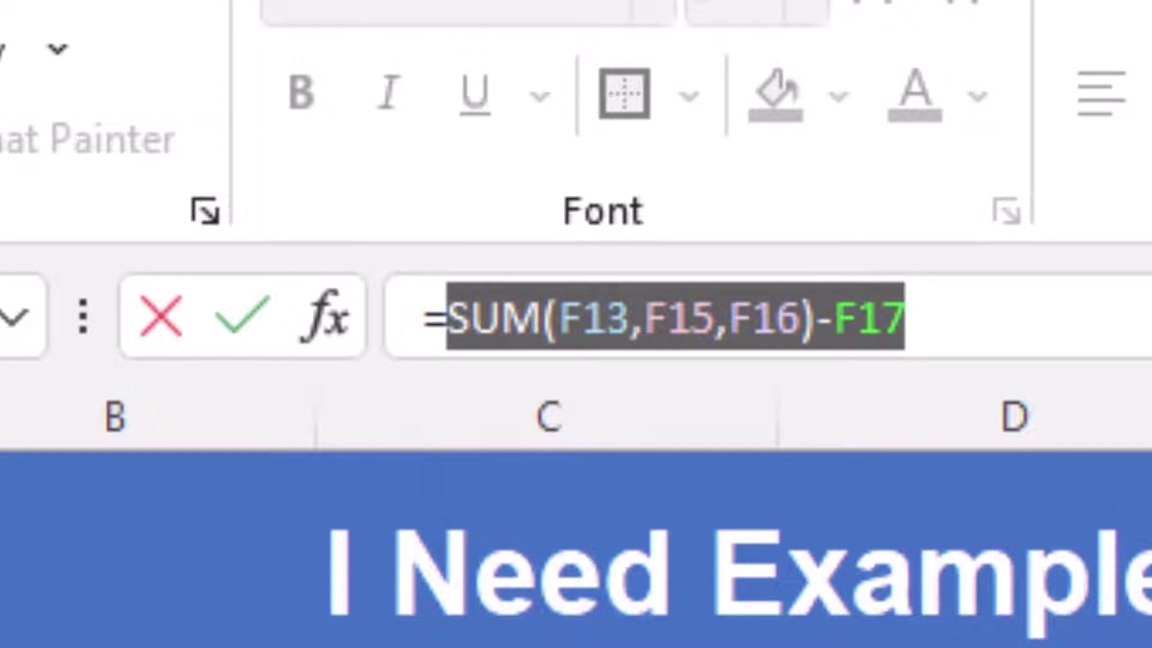
{"action": "key", "text": "BackSpace"}
{"action": "key", "text": "BackSpace"}
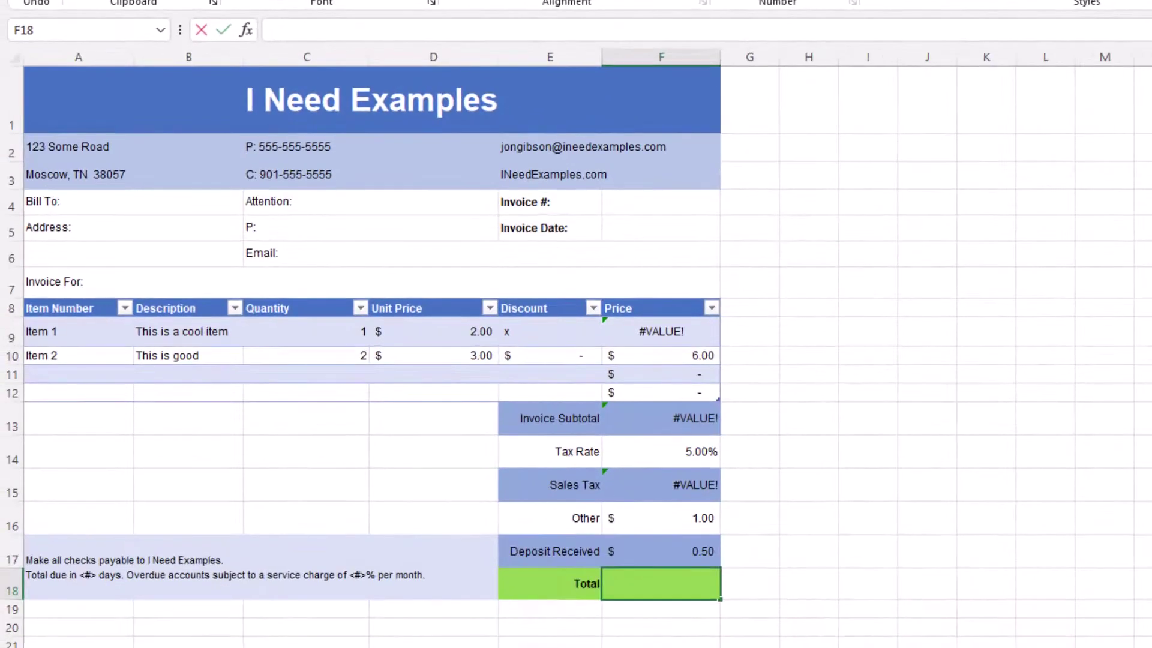
Step: Insert an IFERROR function into the emptied Total cell through an Insert Function search
{"action": "left_click", "coordinate": [245, 29]}
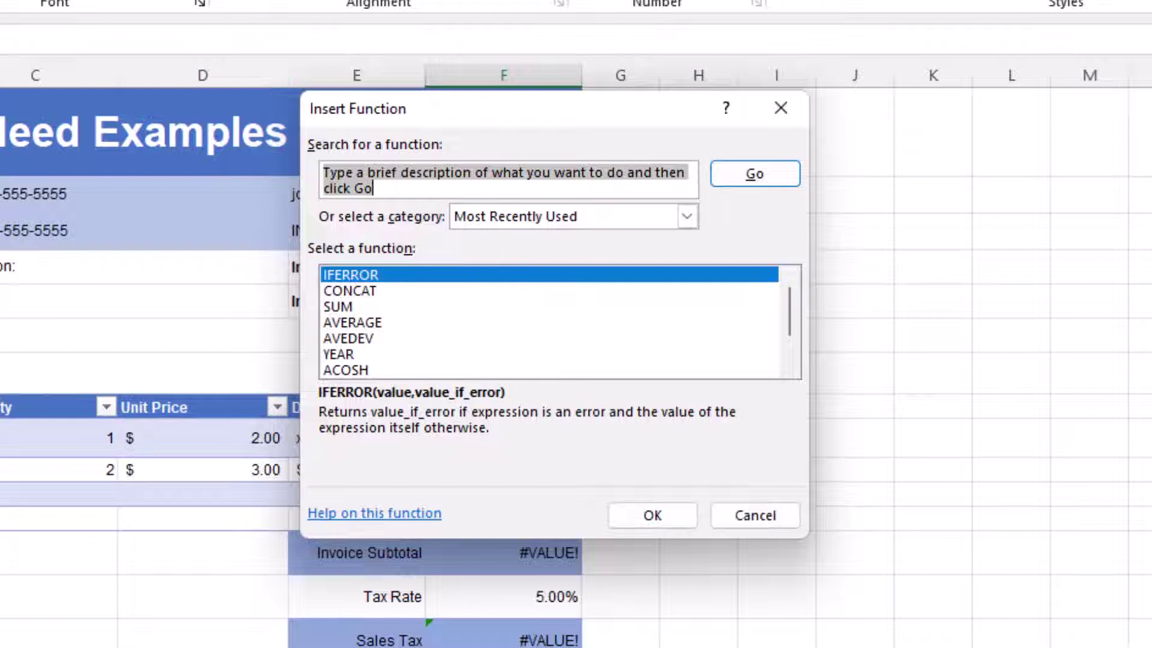
{"action": "type", "text": "IFERROR"}
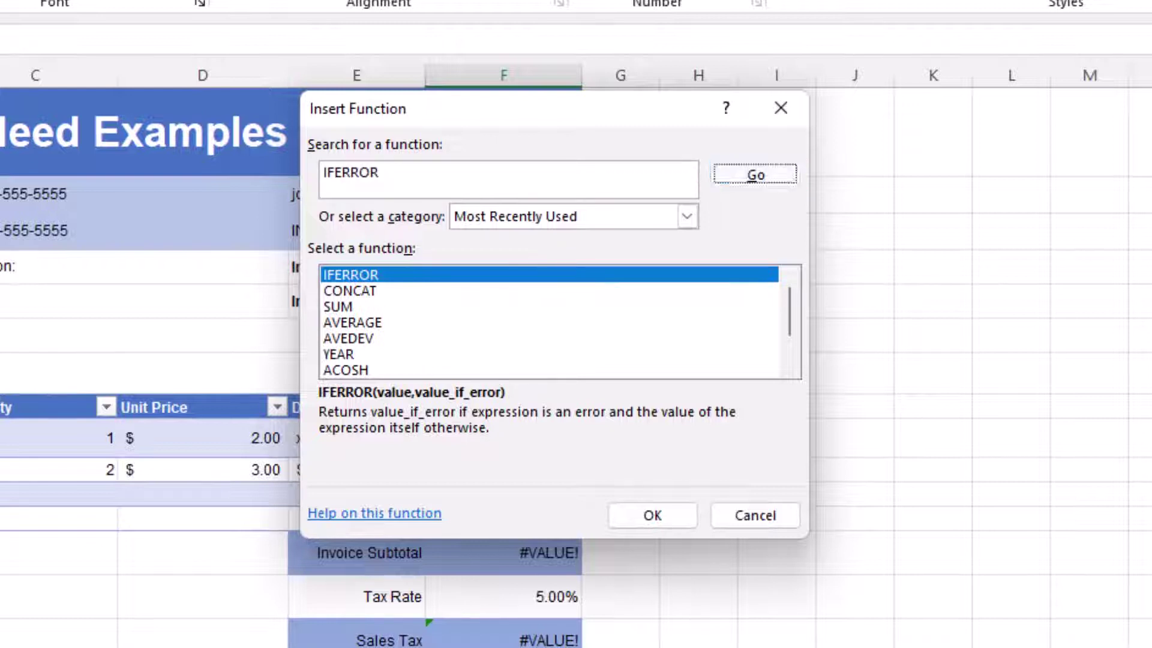
{"action": "key", "text": "Return"}
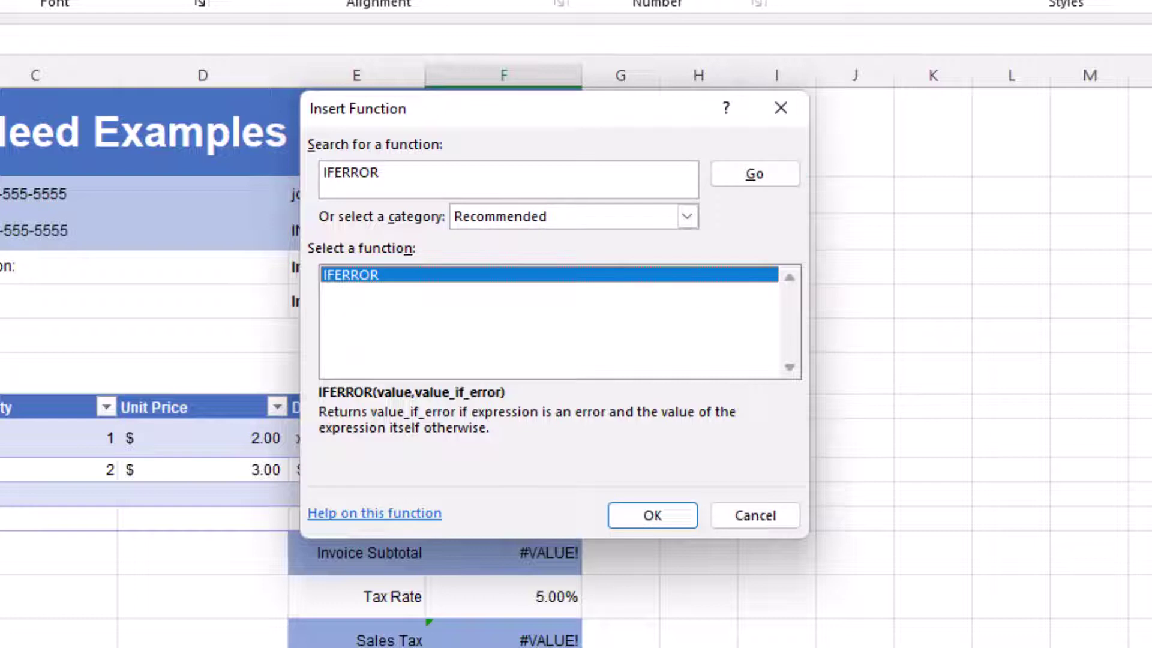
{"action": "key", "text": "Return"}
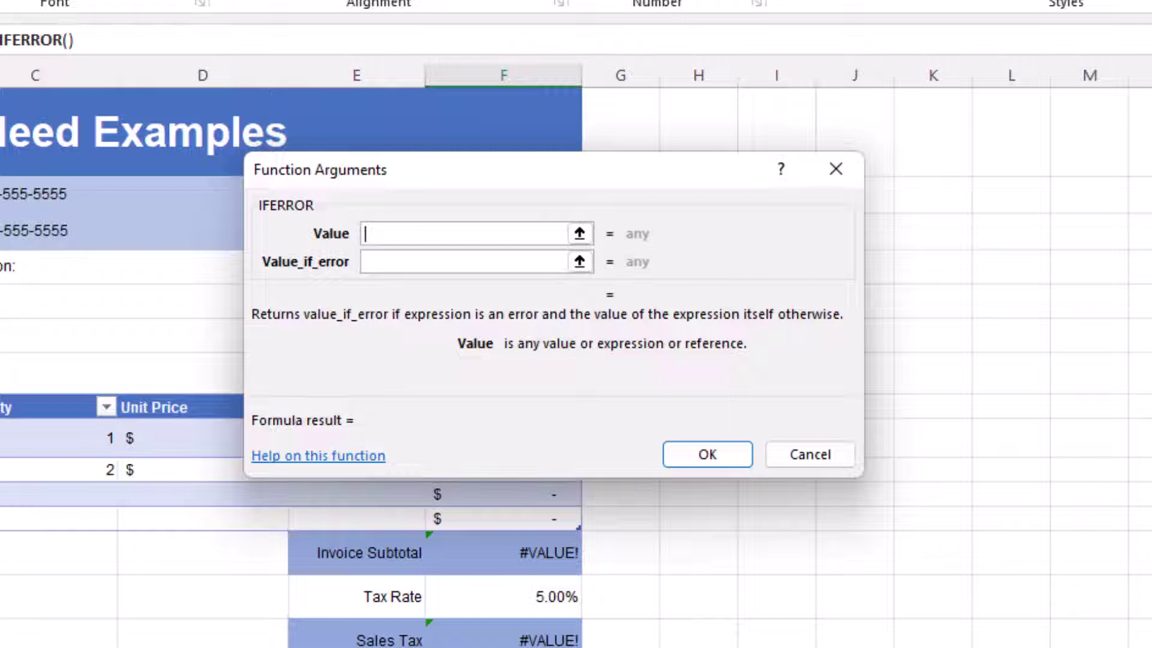
Step: Set the Total to =IFERROR(SUM(F13,F15,F16)-F17,"Error in Calculation")
{"action": "key", "text": "ctrl+v"}
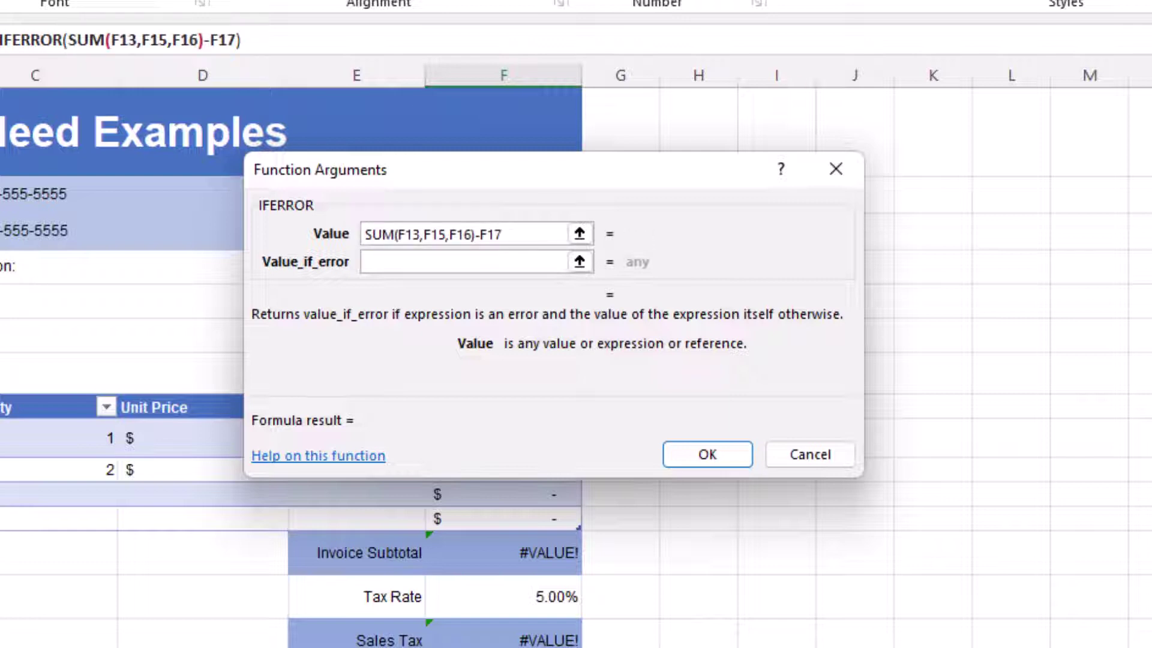
{"action": "left_click", "coordinate": [366, 262]}
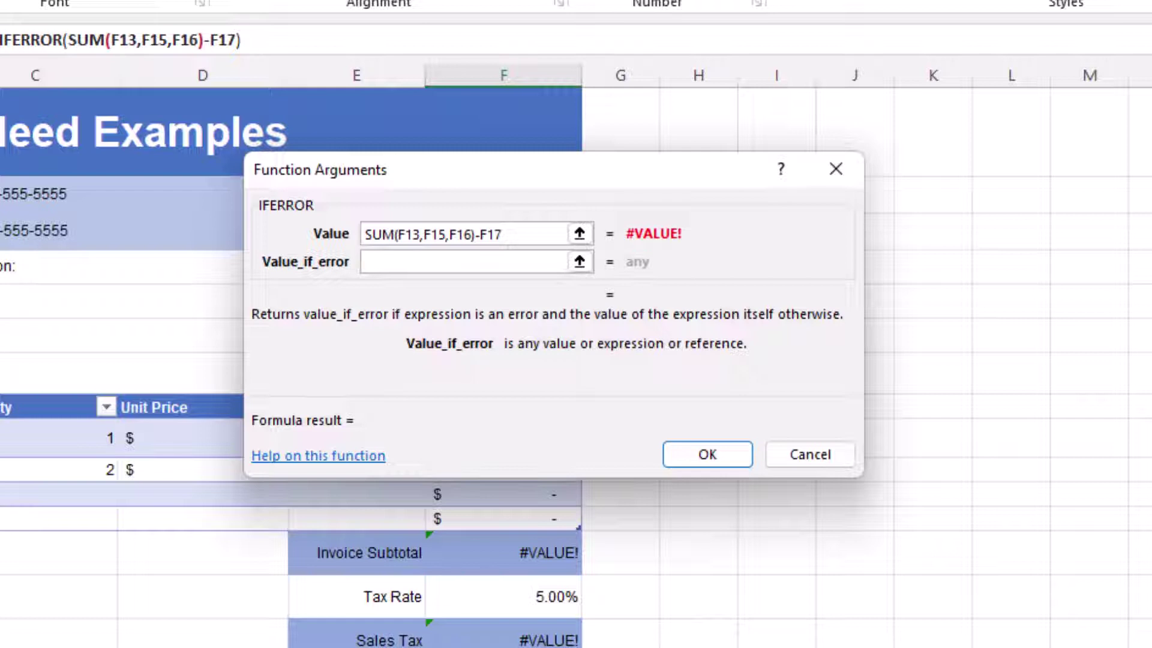
{"action": "type", "text": "eRR"}
{"action": "key", "text": "BackSpace"}
{"action": "key", "text": "BackSpace"}
{"action": "key", "text": "BackSpace"}
{"action": "type", "text": "Erro"}
{"action": "key", "text": "BackSpace"}
{"action": "type", "text": "r in Cal"}
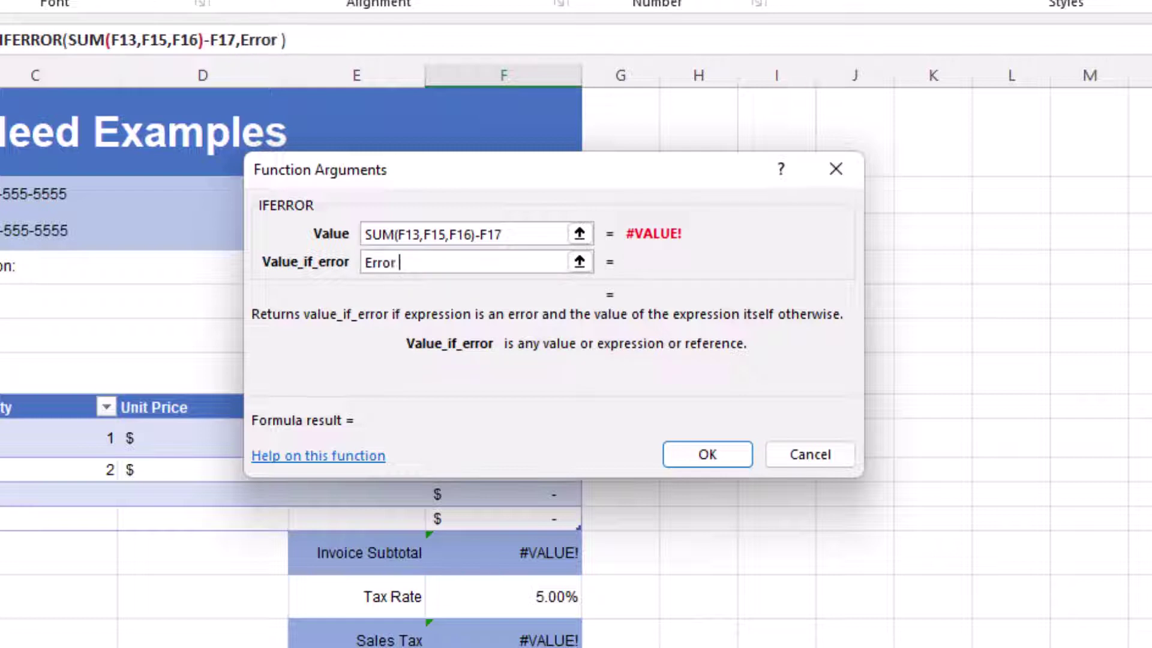
{"action": "type", "text": "culation"}
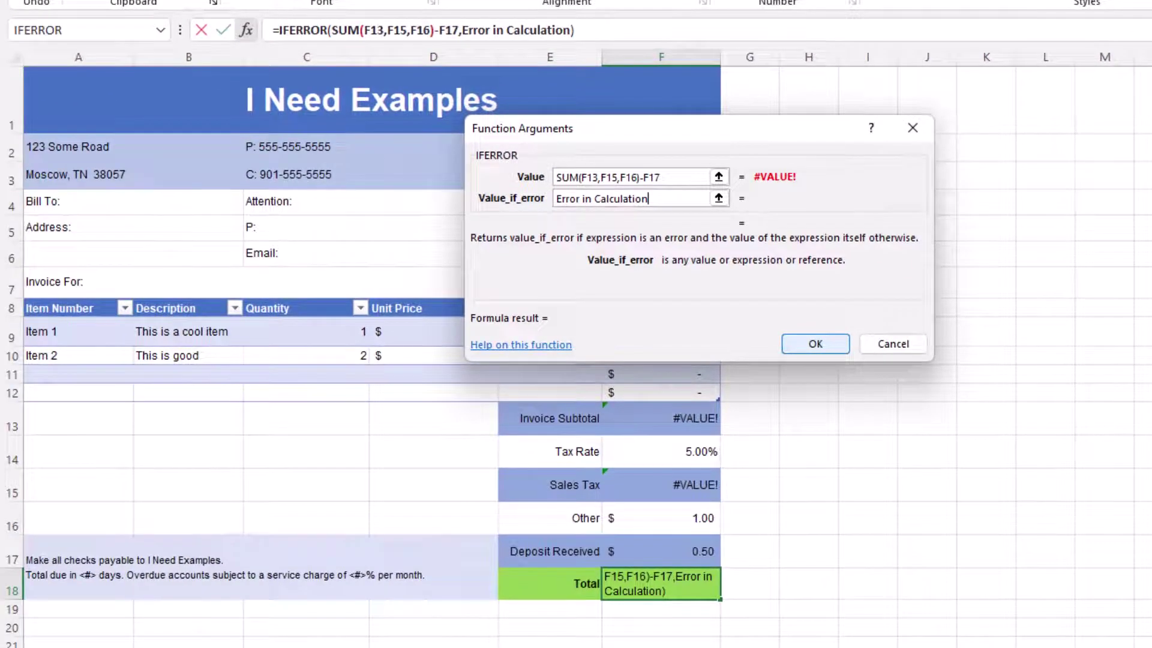
{"action": "key", "text": "Return"}
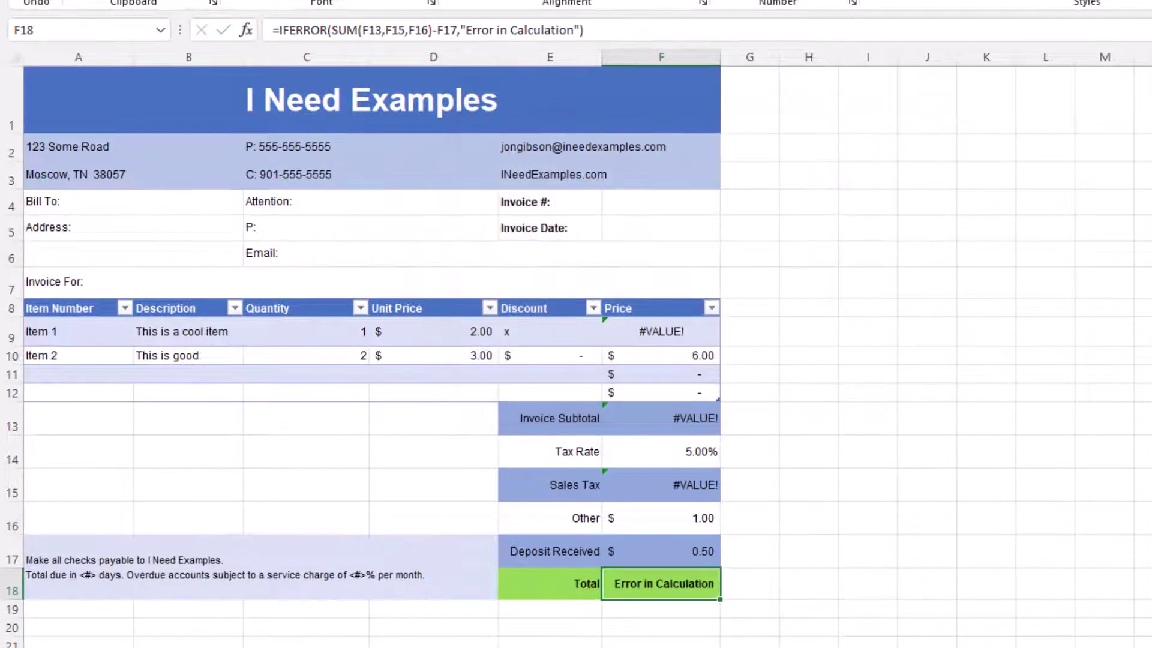
Step: Replace Sales Tax in F15 with =IFERROR(F13 * F14,"Error In Calculation")
{"action": "left_click", "coordinate": [661, 485]}
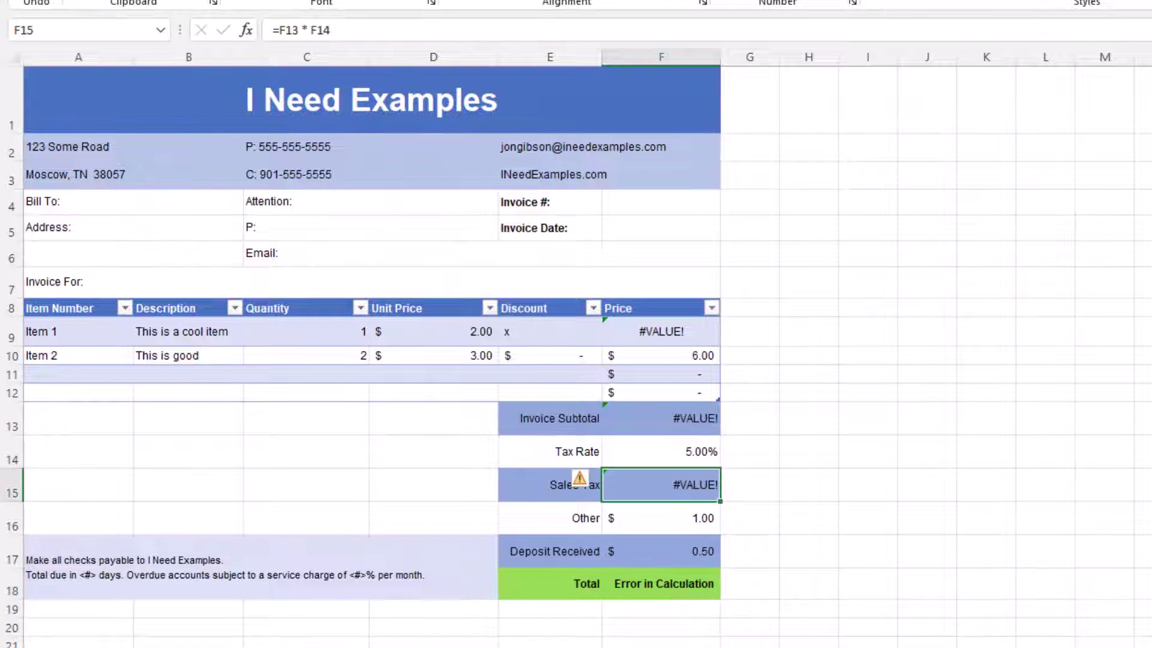
{"action": "left_click_drag", "start_coordinate": [279, 30], "coordinate": [330, 30]}
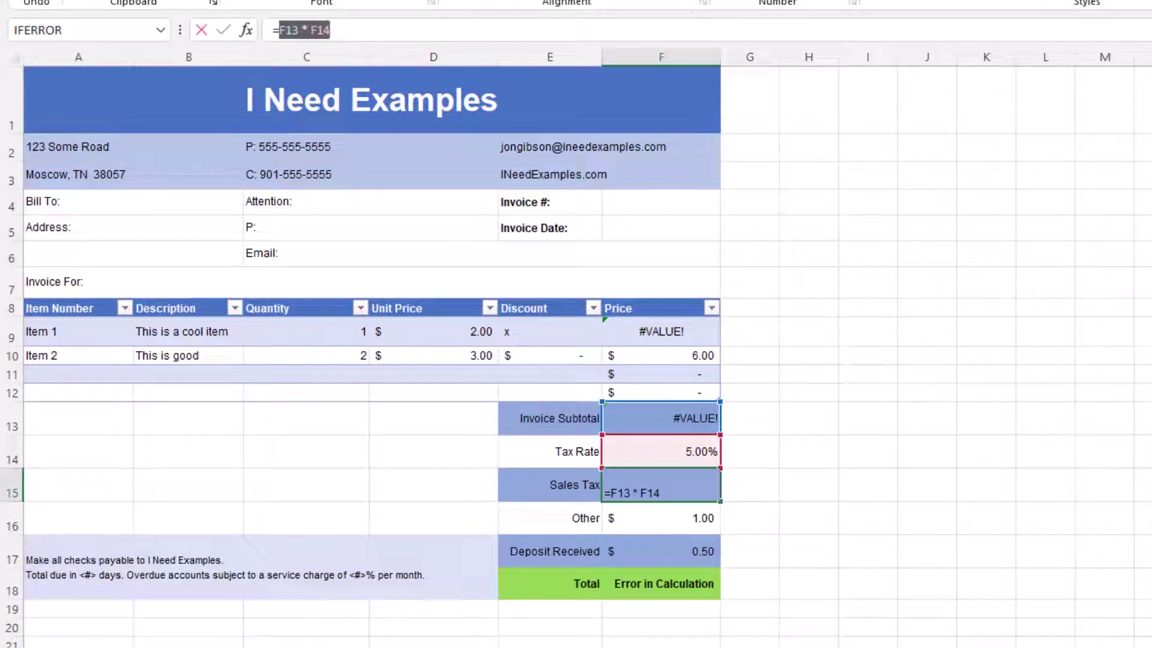
{"action": "key", "text": "BackSpace"}
{"action": "key", "text": "BackSpace"}
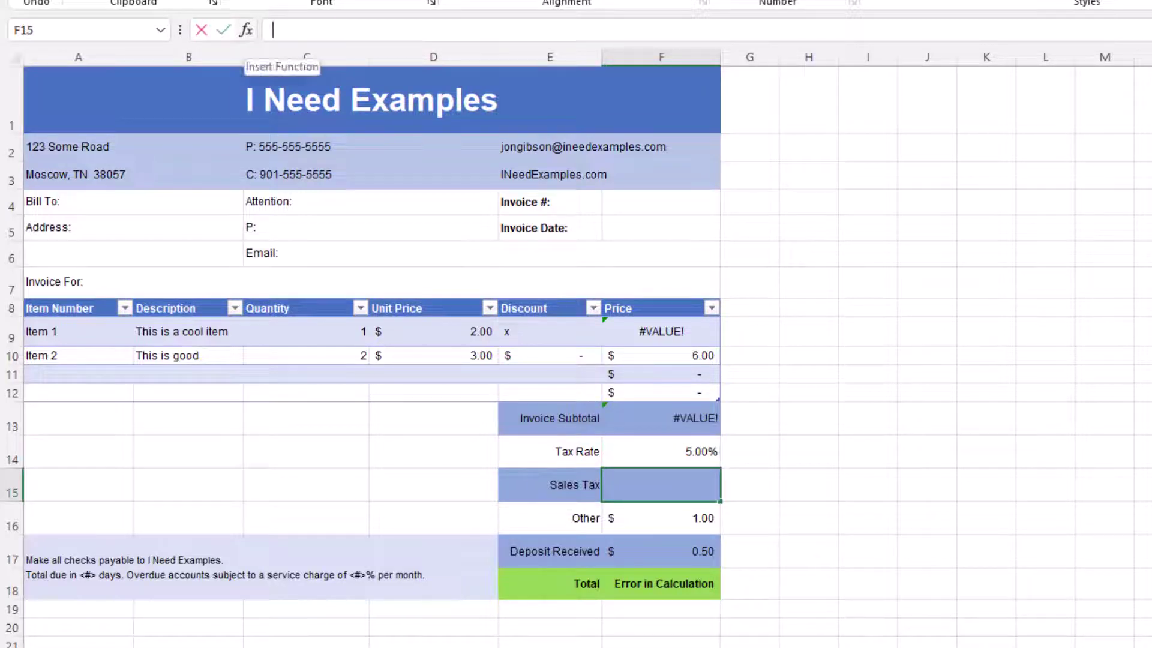
{"action": "left_click", "coordinate": [245, 30]}
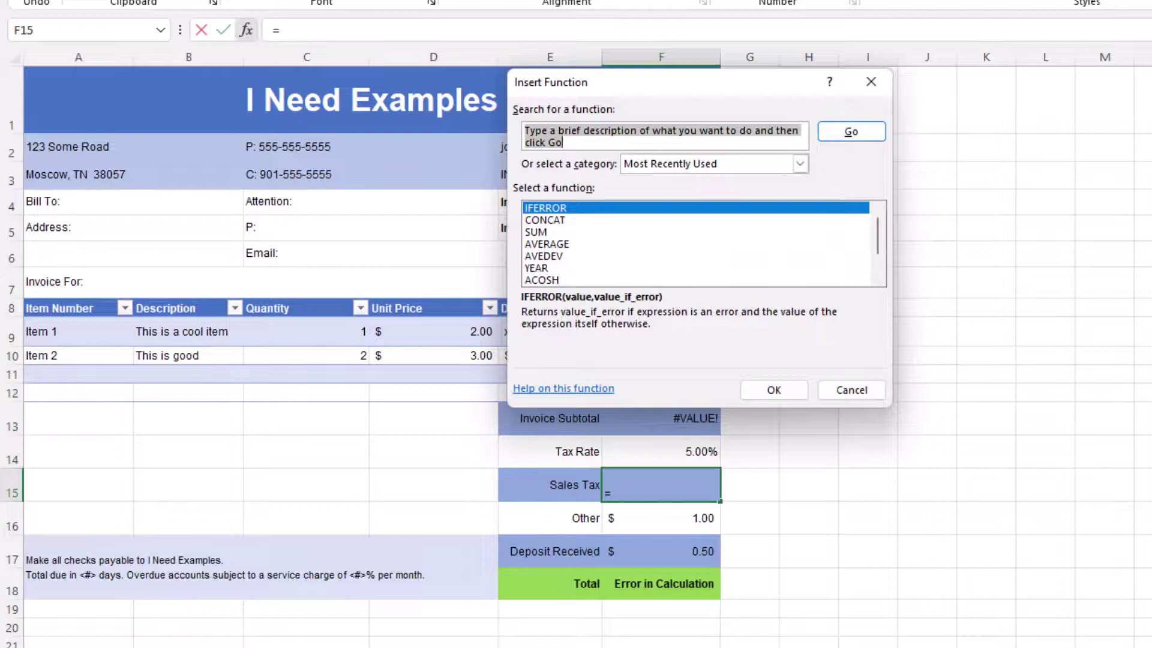
{"action": "left_click", "coordinate": [545, 208]}
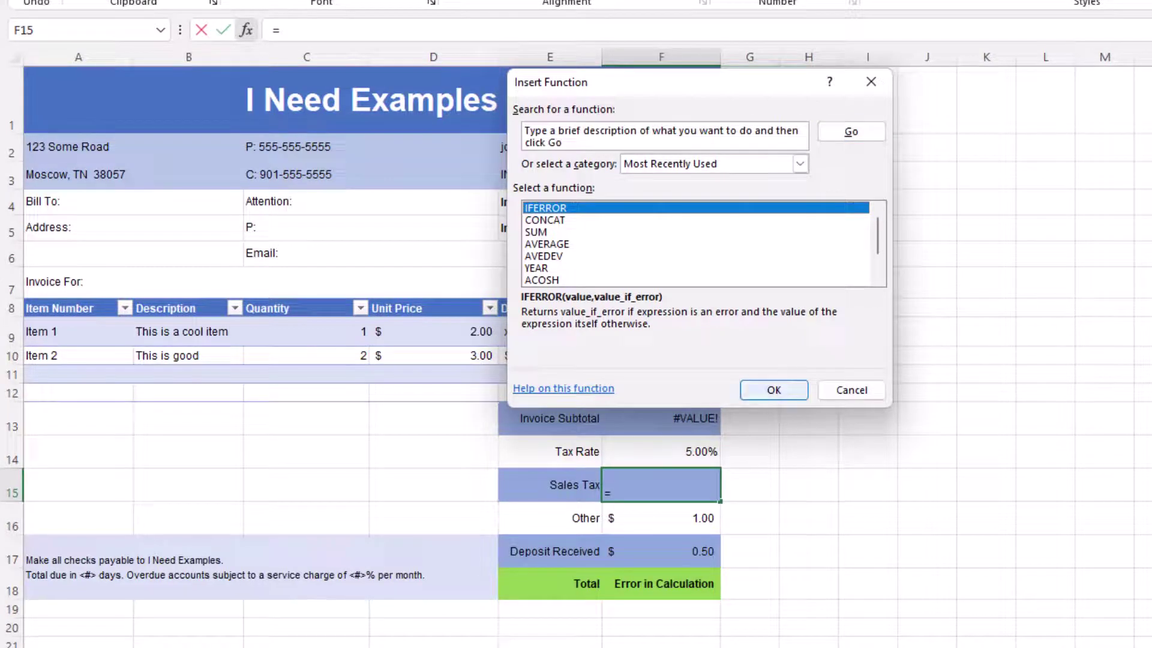
{"action": "left_click", "coordinate": [774, 390]}
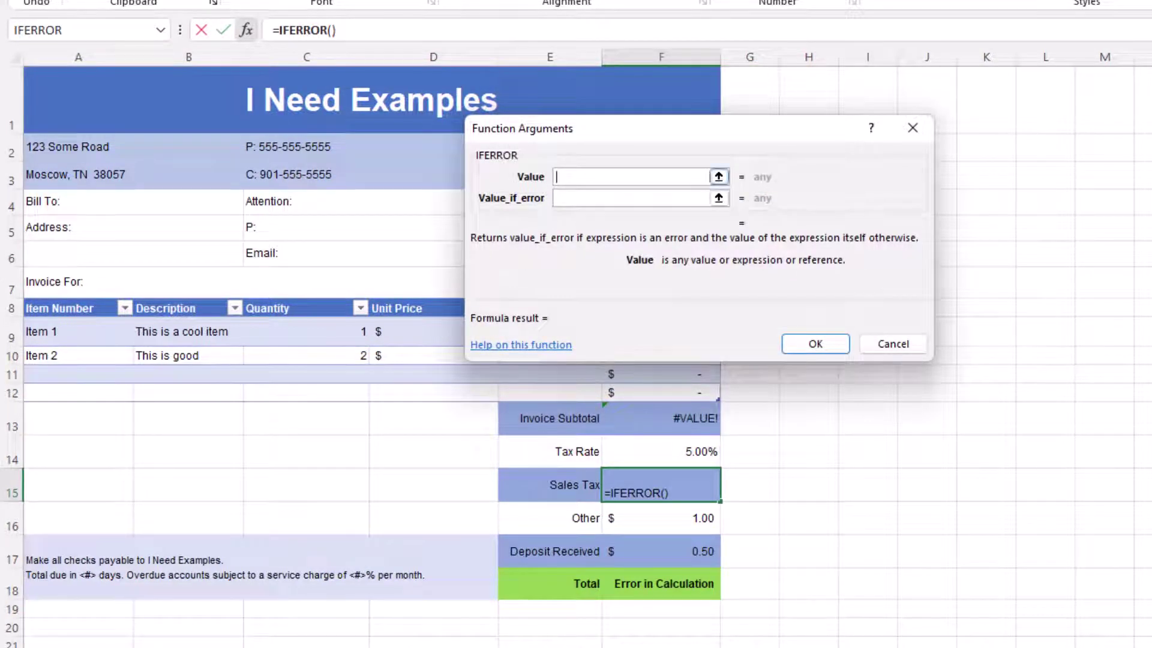
{"action": "type", "text": "F13 * F14"}
{"action": "key", "text": "Tab"}
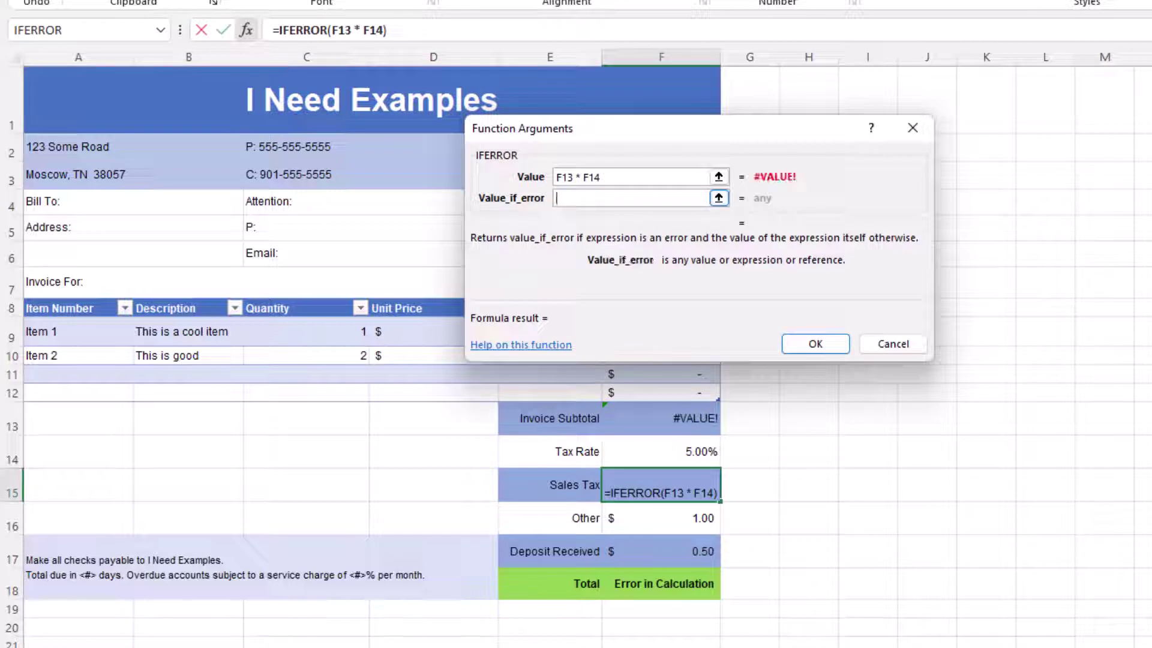
{"action": "type", "text": "Error In "}
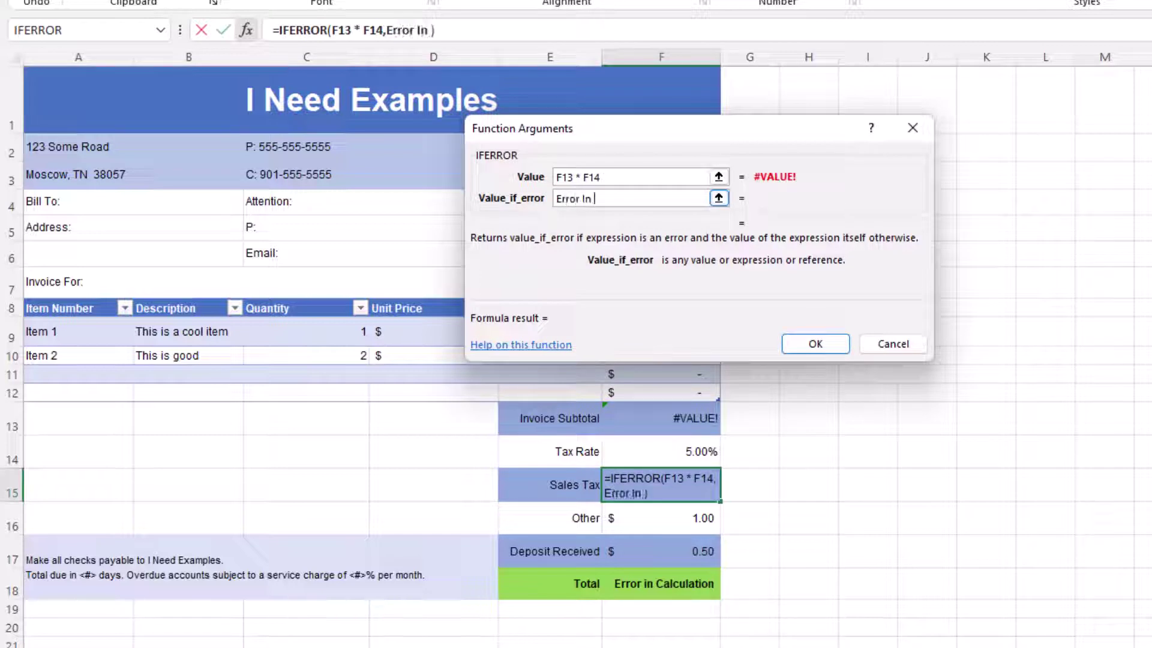
{"action": "type", "text": "Calculation"}
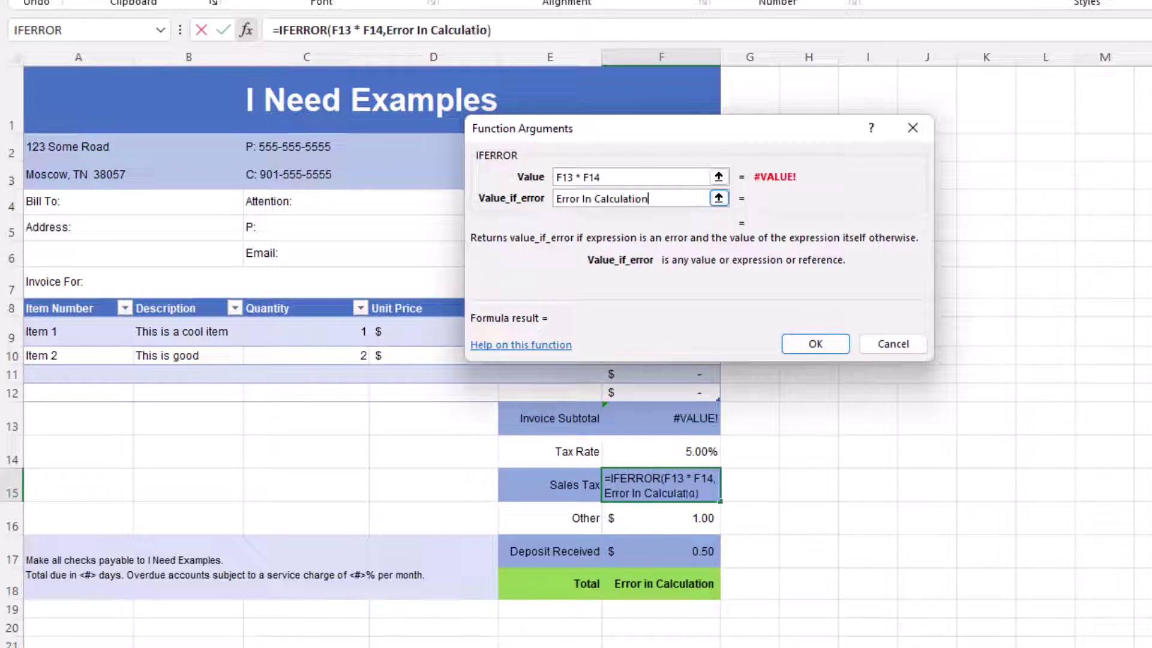
{"action": "left_click", "coordinate": [815, 344]}
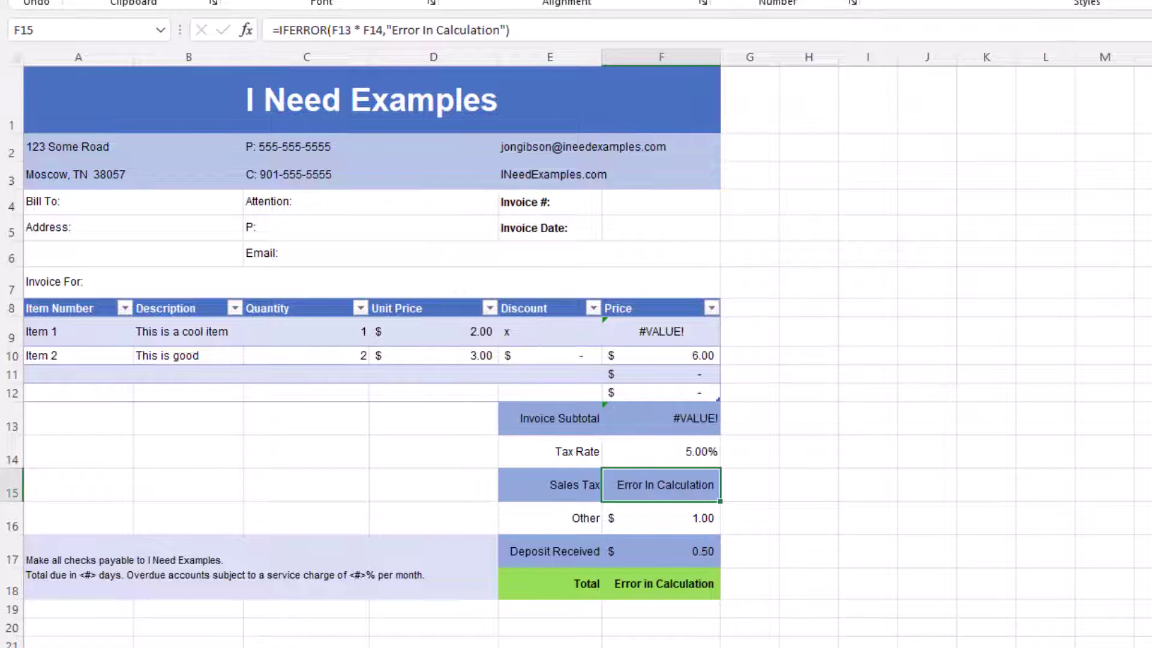
{"action": "left_click", "coordinate": [660, 418]}
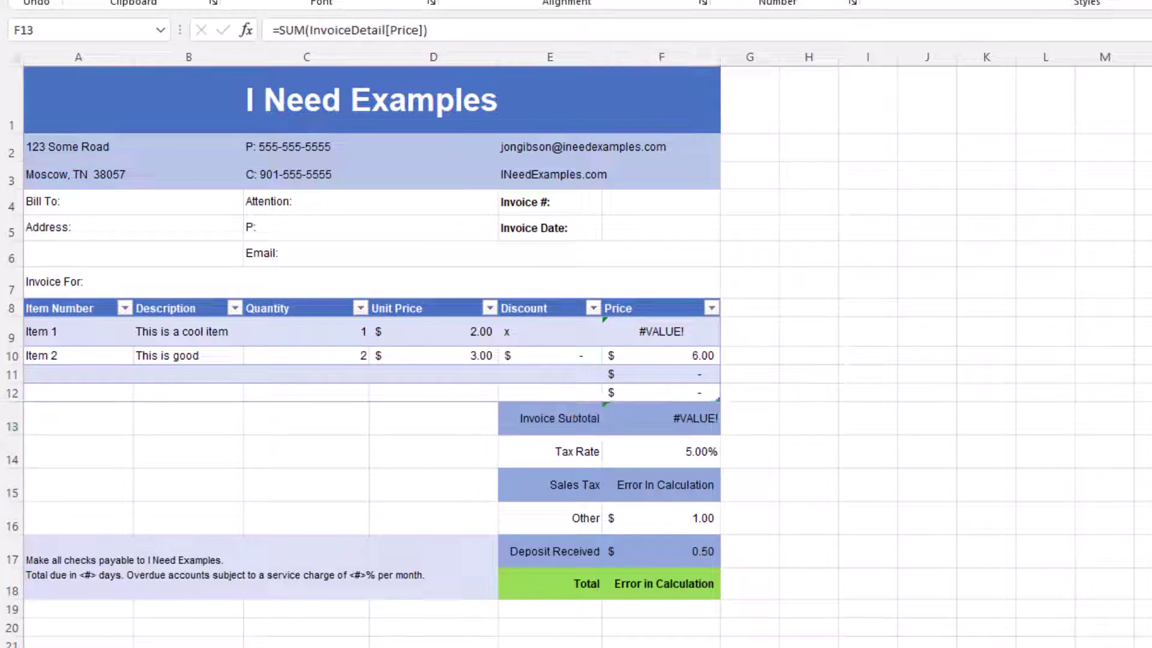
Step: Rewrite the Invoice Subtotal as IFERROR(SUM(InvoiceDetail[Price]),"Error In Calculation")
{"action": "key", "text": "Delete"}
{"action": "key", "text": "shift+F3"}
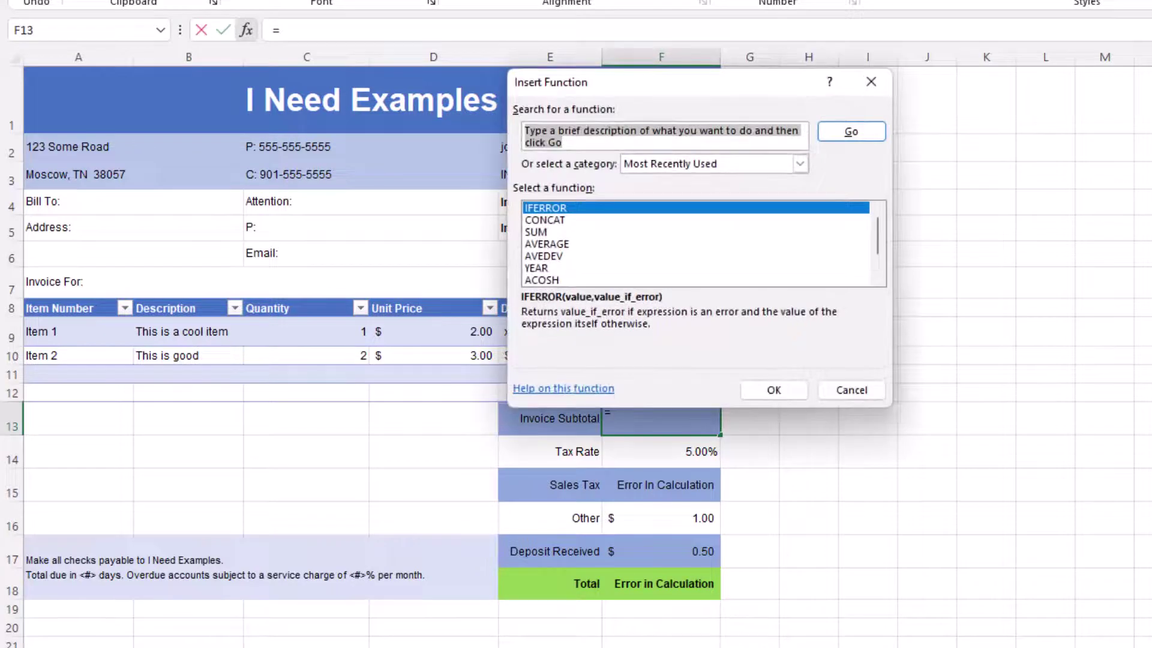
{"action": "key", "text": "Return"}
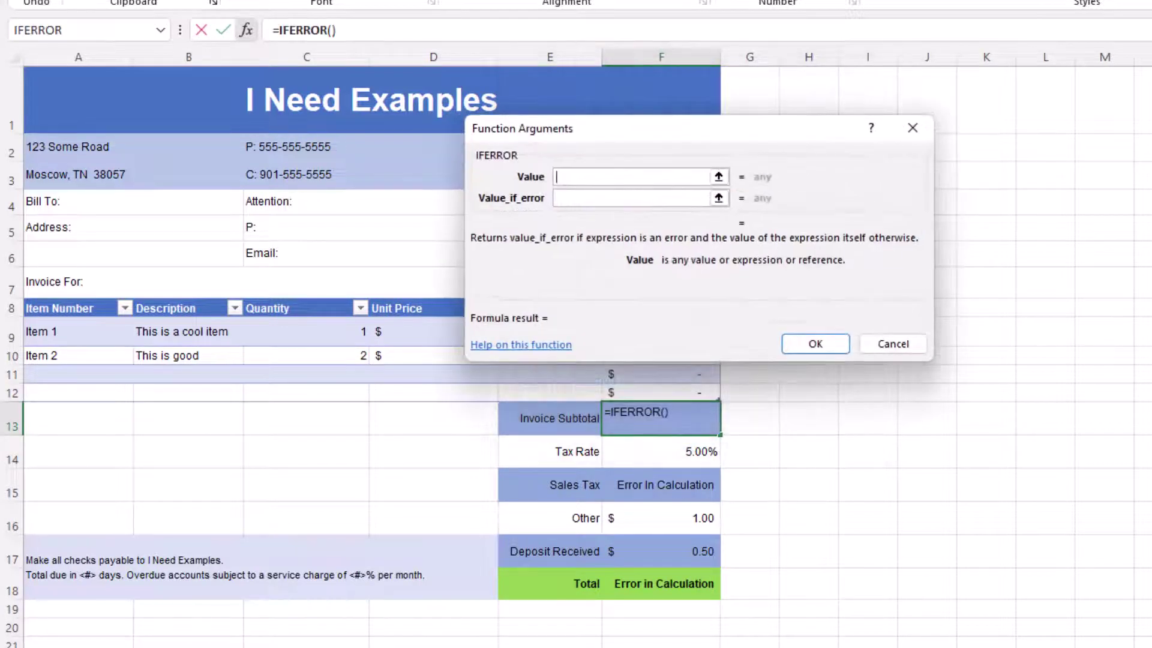
{"action": "type", "text": "SUM(InvoiceDetail[Price])"}
{"action": "key", "text": "Tab"}
{"action": "type", "text": "E"}
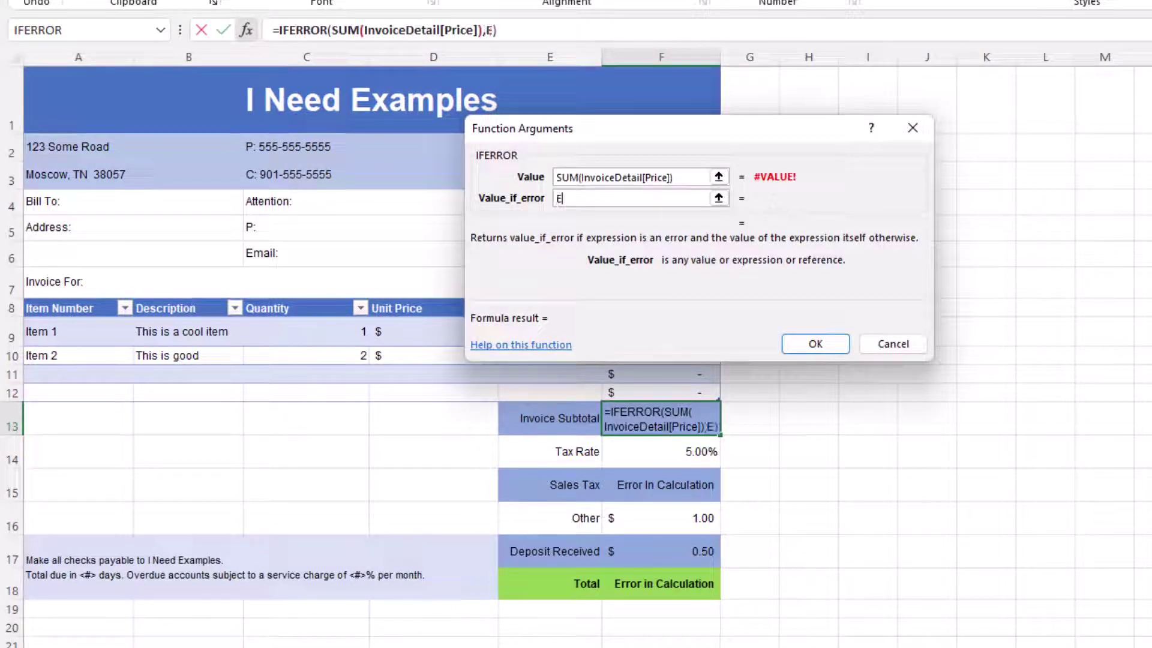
{"action": "type", "text": "rror In "}
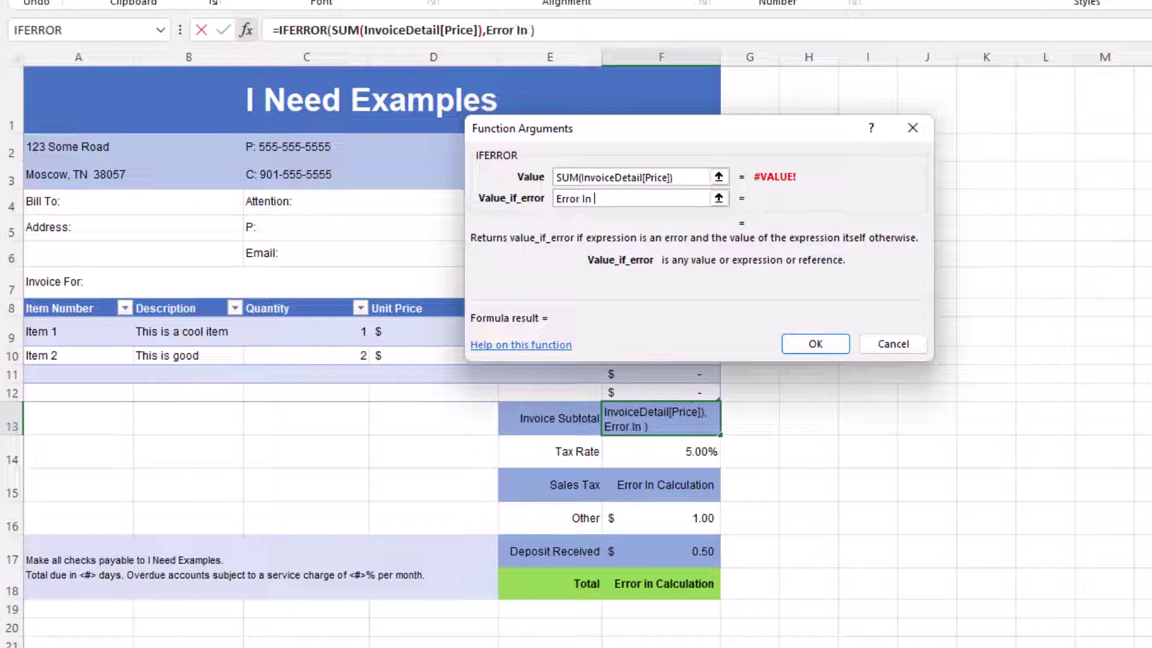
{"action": "type", "text": "Calculation"}
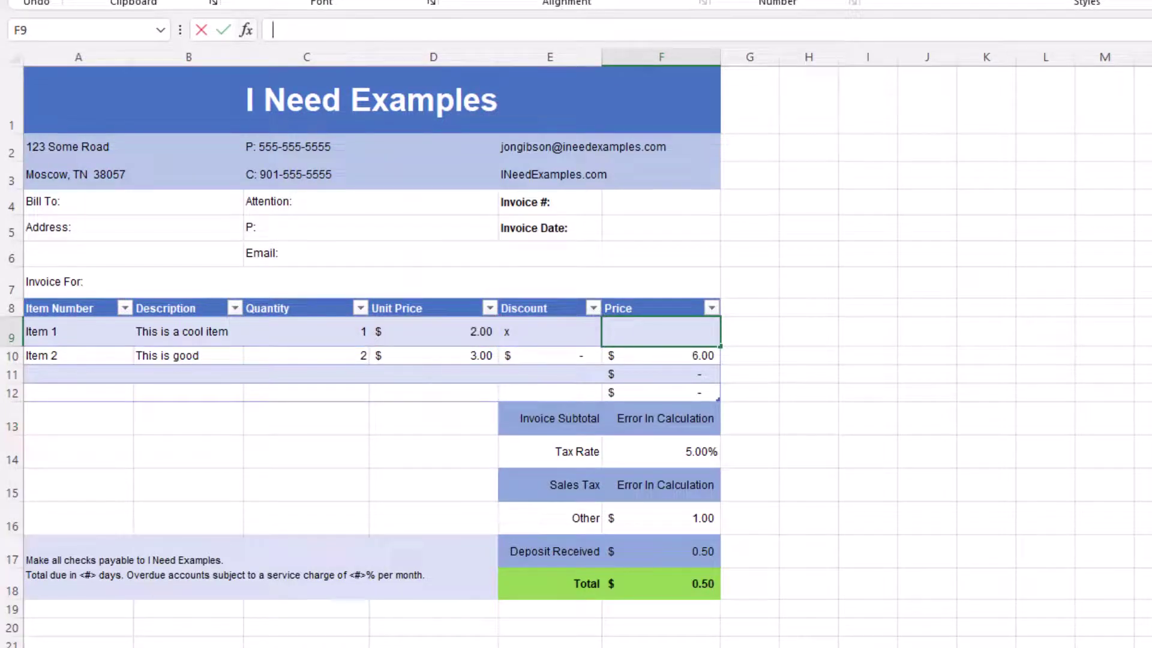
Step: Set Item 1's Price to =IFERROR((C9*D9)-E9,"Error In Calculation")
{"action": "left_click", "coordinate": [246, 29]}
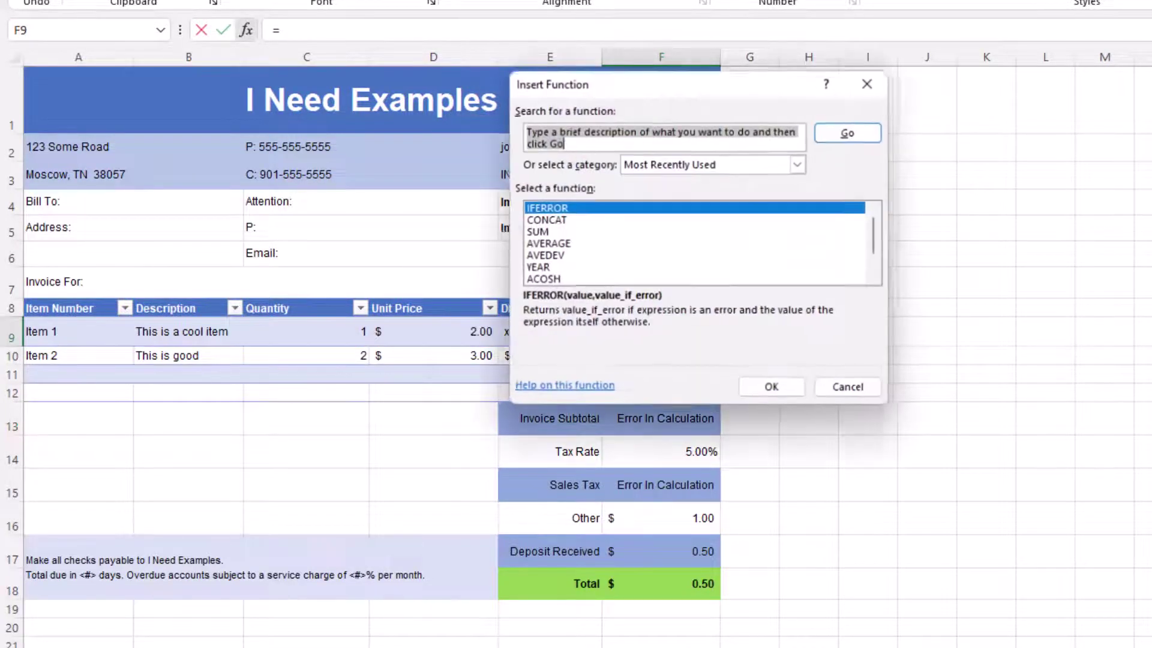
{"action": "key", "text": "Return"}
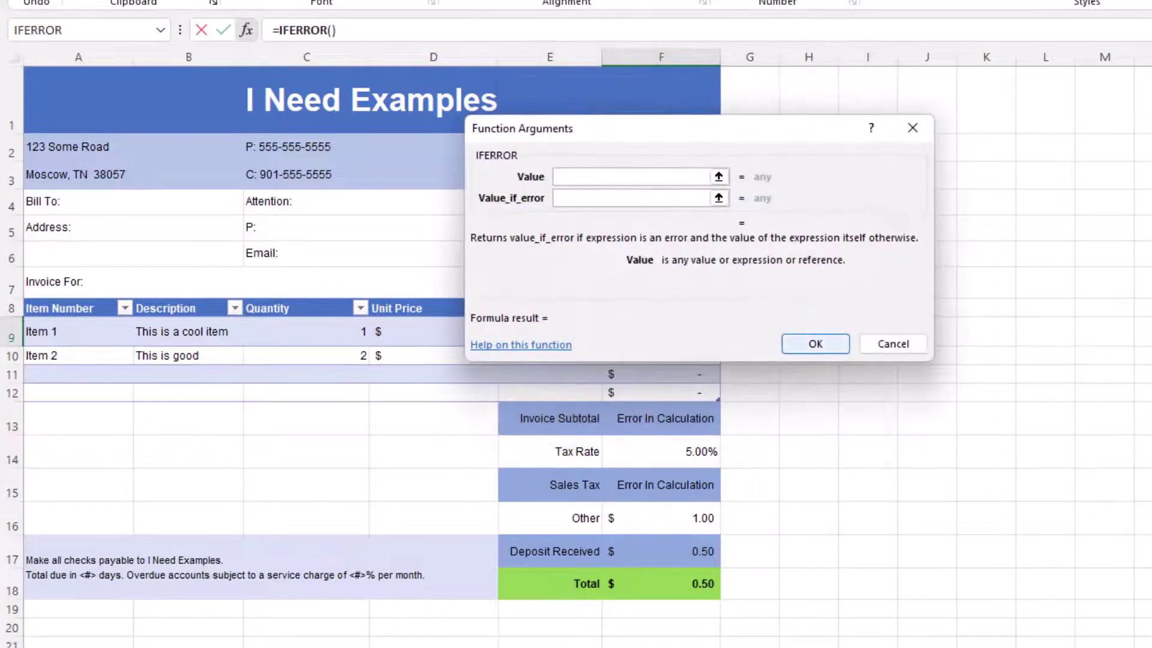
{"action": "type", "text": "(C9*D9)-E9"}
{"action": "key", "text": "Tab"}
{"action": "type", "text": "Er"}
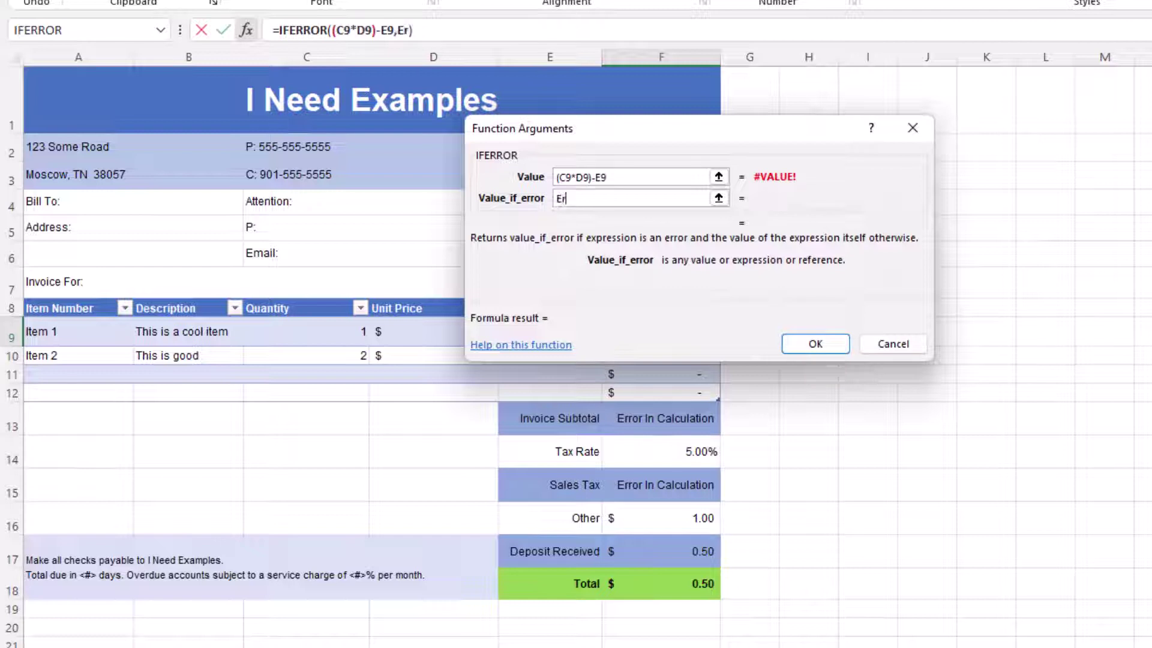
{"action": "type", "text": "ror In Calculation"}
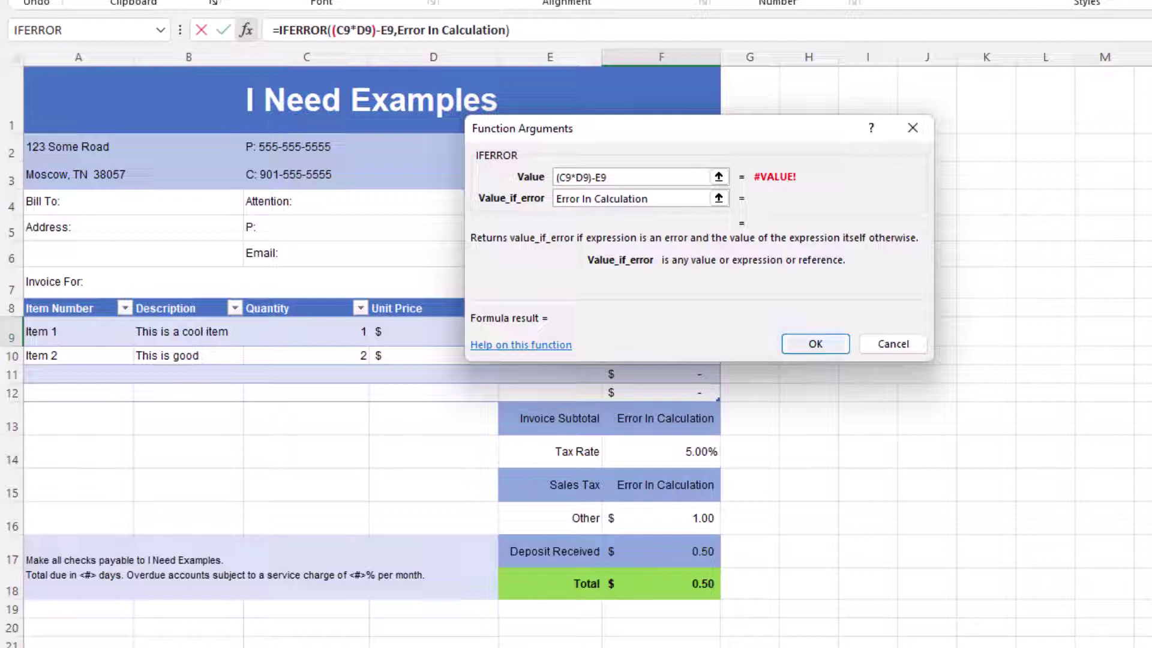
{"action": "key", "text": "Return"}
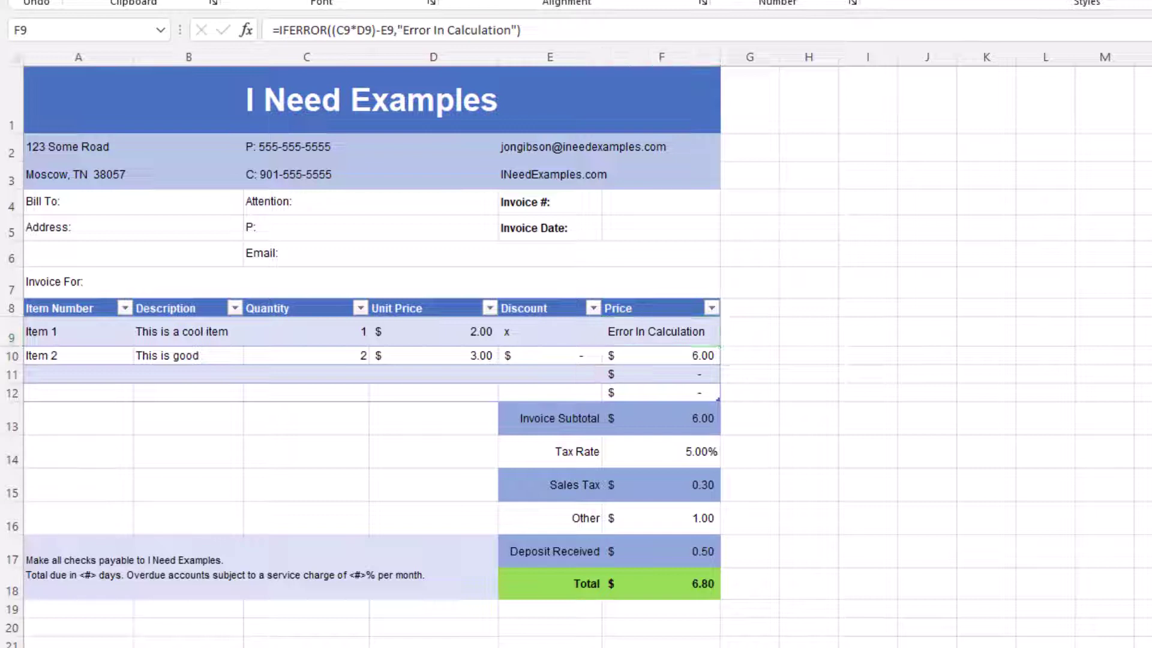
Step: Change Item 1's discount from x back to 1.00
{"action": "left_click", "coordinate": [549, 331]}
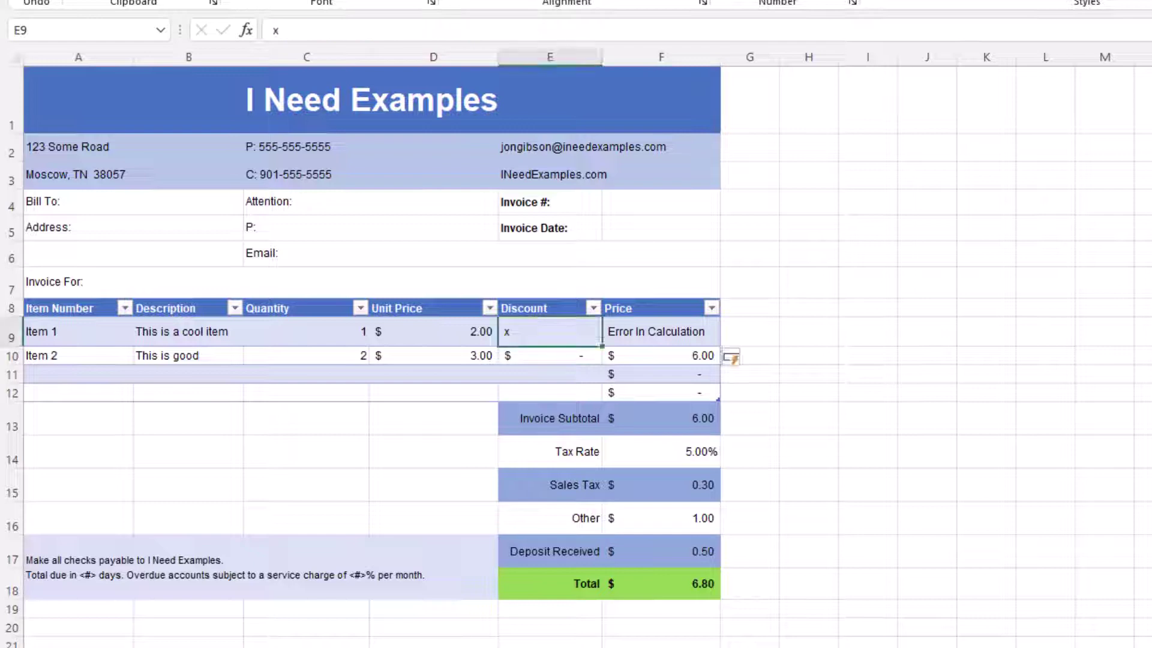
{"action": "type", "text": "1.00"}
{"action": "key", "text": "Return"}
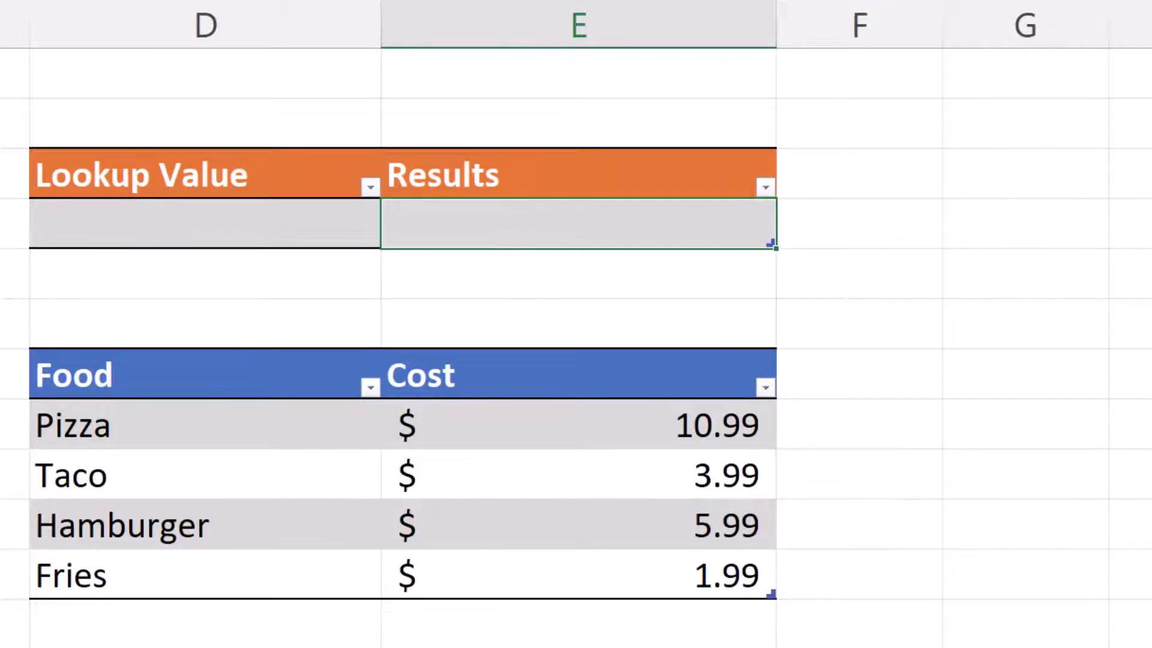
Step: Enter =IFNA(VLOOKUP(D4,D7:E11,2,FALSE),"Not Found") in Results cell E4
{"action": "type", "text": "=i"}
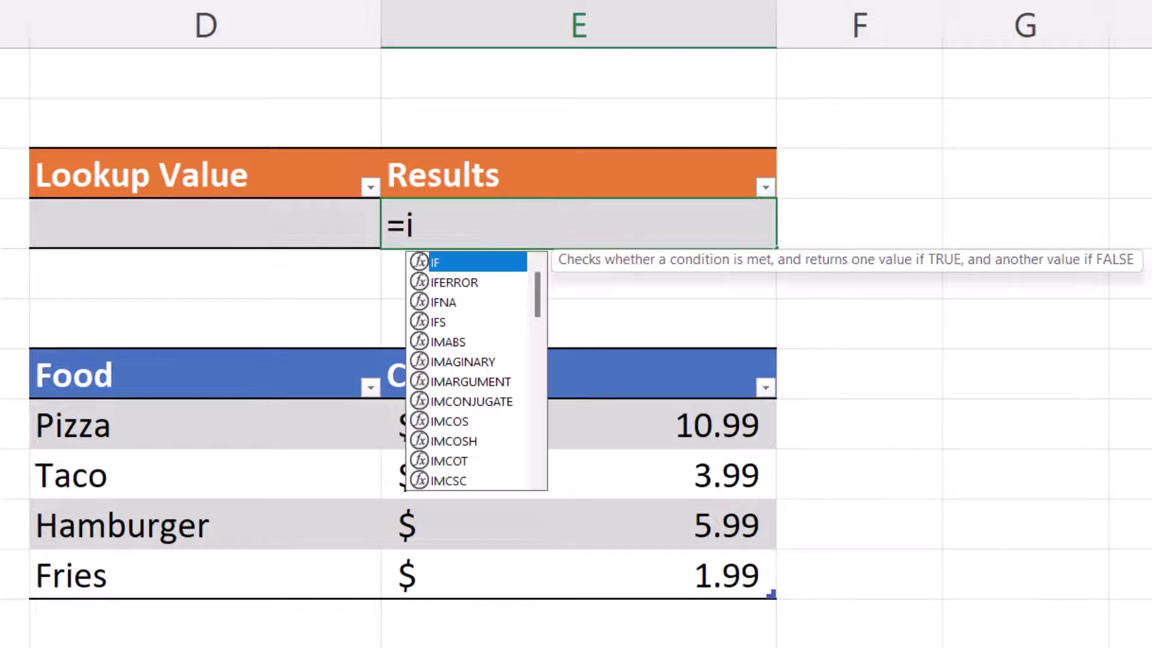
{"action": "type", "text": "fna("}
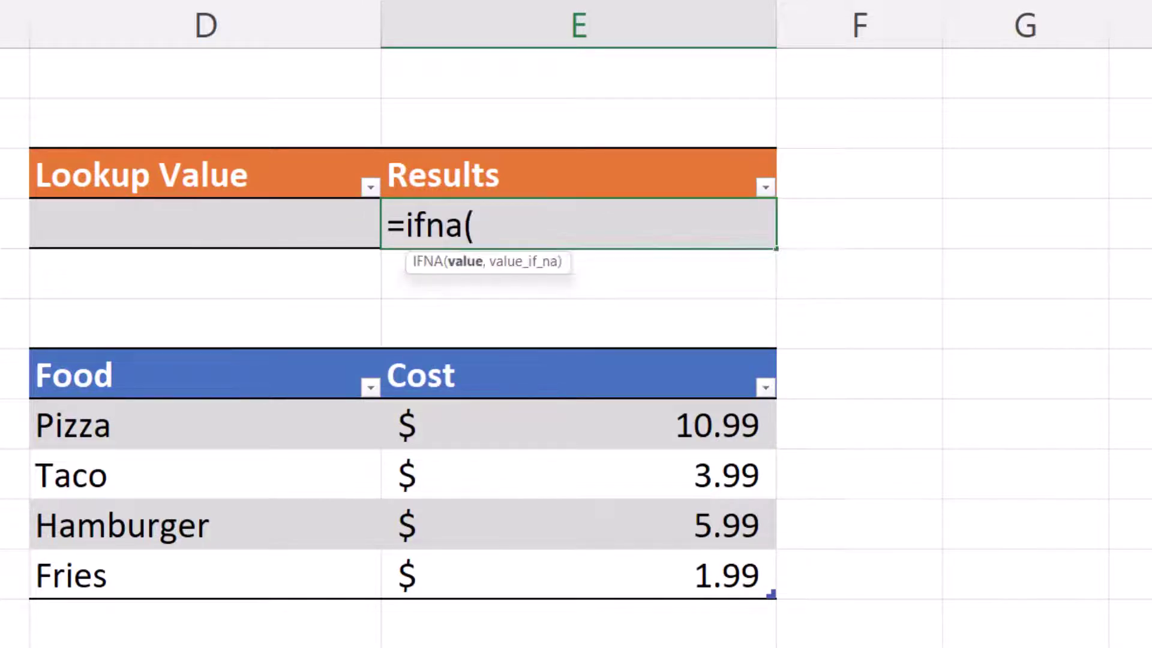
{"action": "type", "text": "VLOO"}
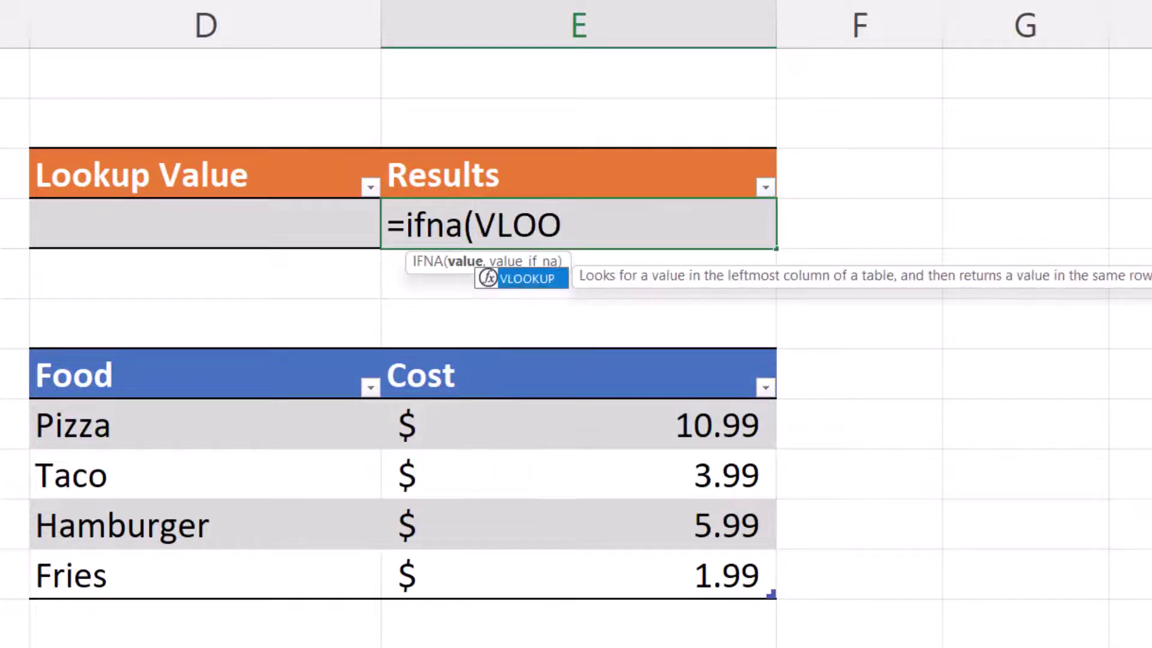
{"action": "type", "text": "KUP("}
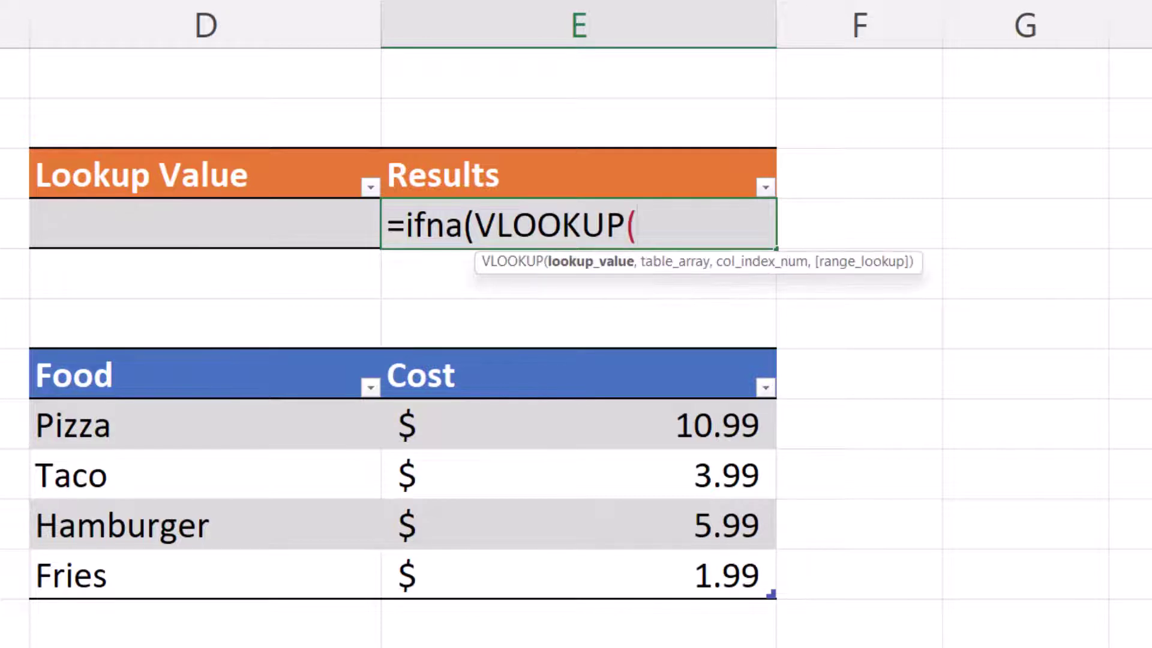
{"action": "type", "text": "D4"}
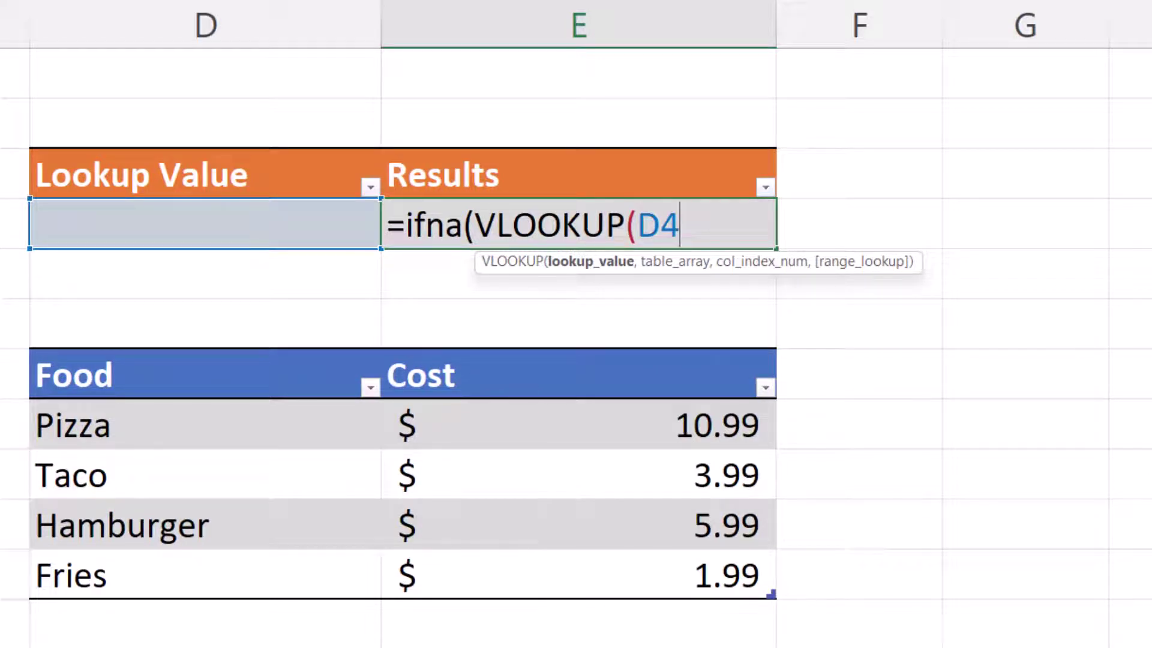
{"action": "type", "text": ",D7"}
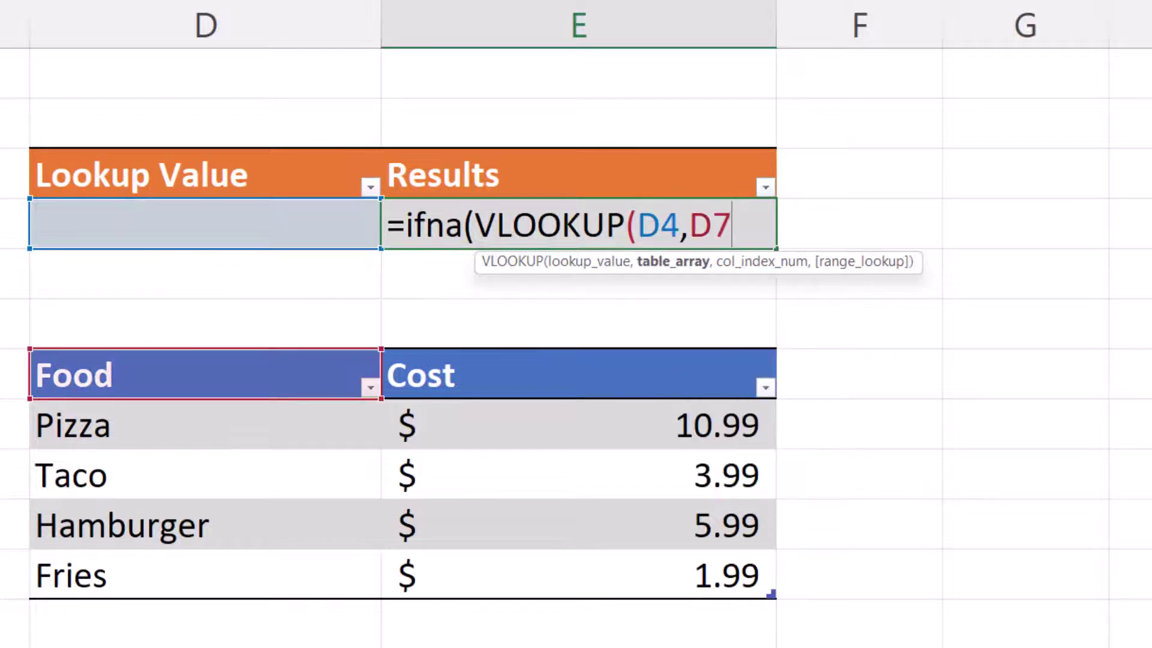
{"action": "type", "text": ":E11"}
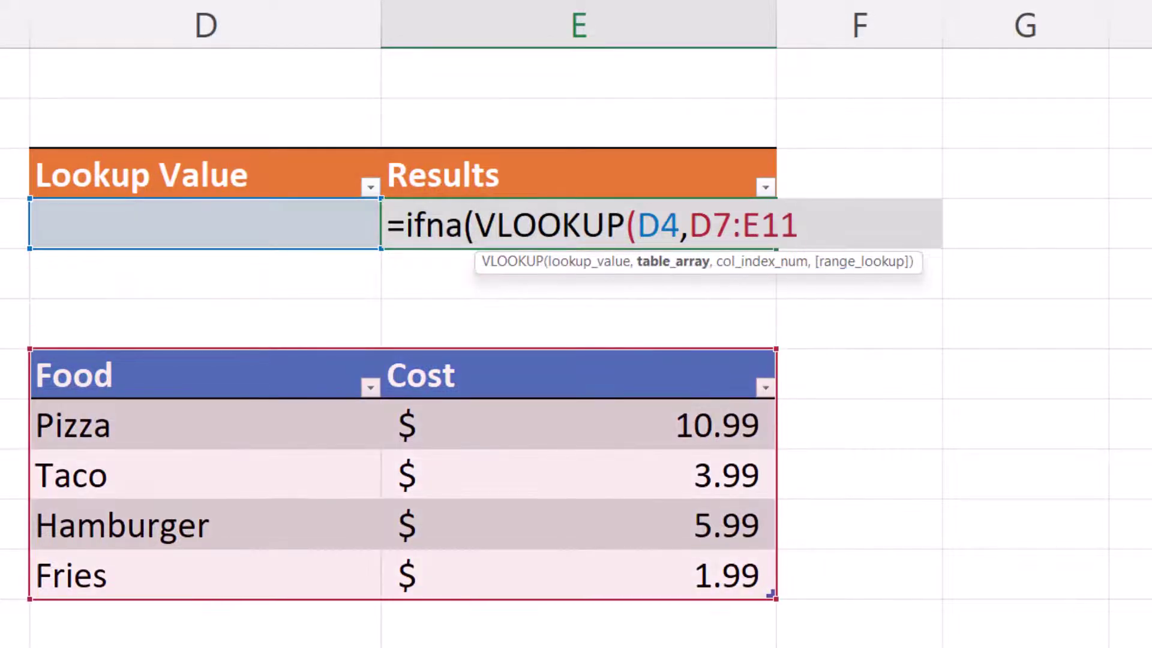
{"action": "type", "text": ",2,FLASE"}
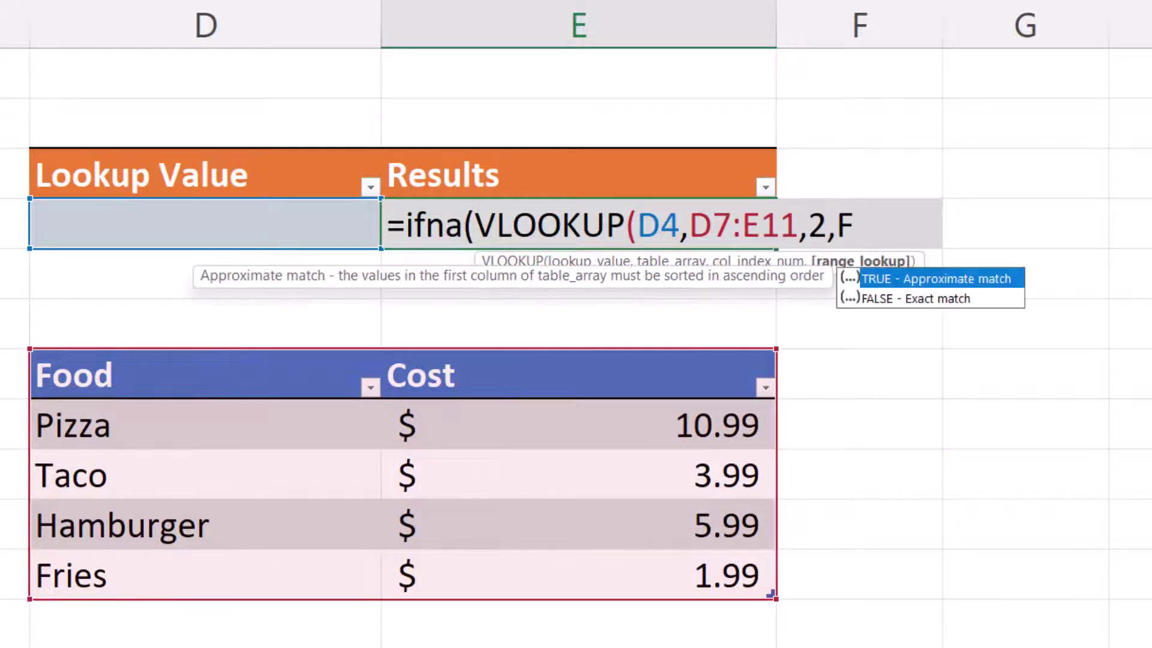
{"action": "key", "text": "BackSpace"}
{"action": "key", "text": "BackSpace"}
{"action": "key", "text": "BackSpace"}
{"action": "key", "text": "BackSpace"}
{"action": "type", "text": "ALSE)"}
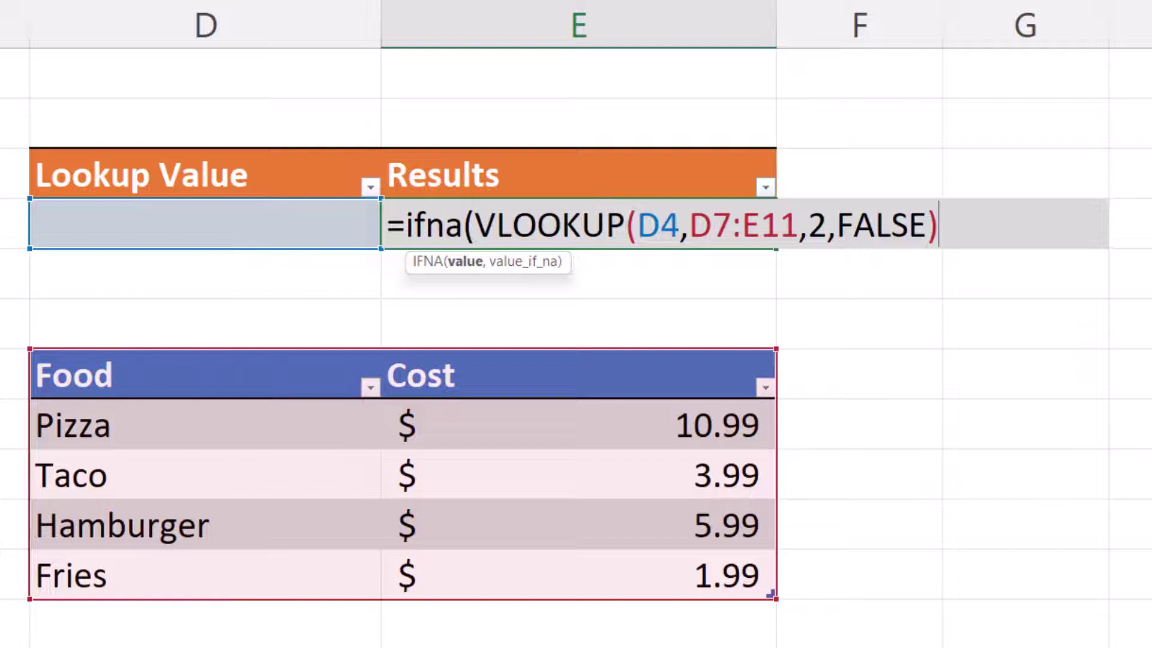
{"action": "type", "text": ","}
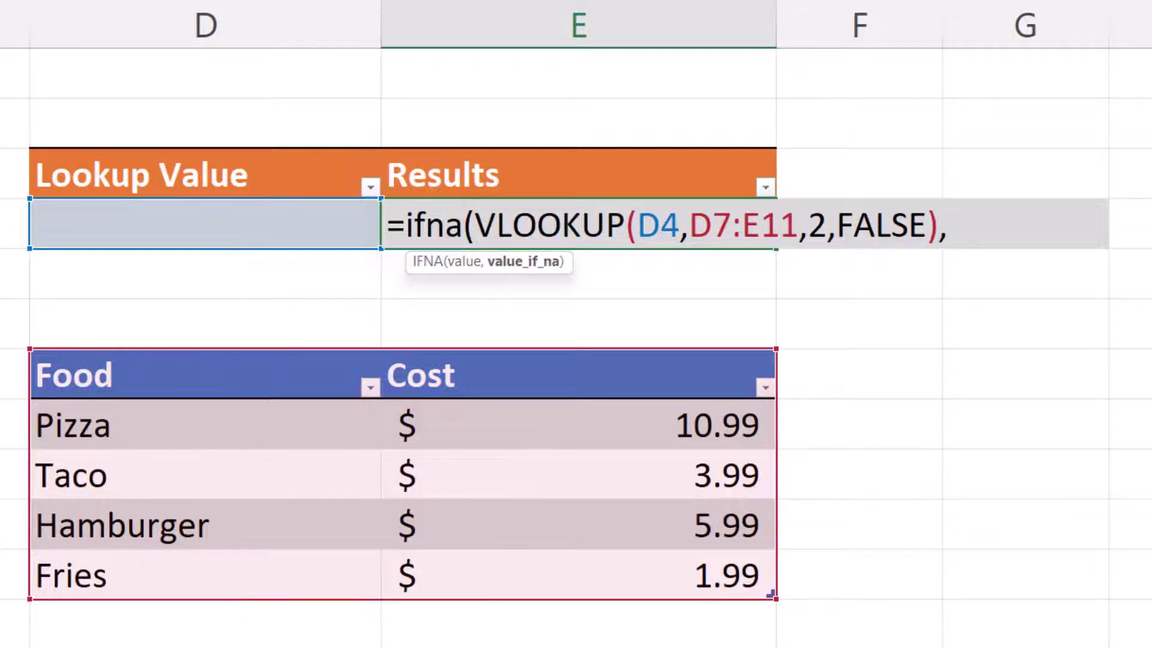
{"action": "type", "text": "\"Not Found\""}
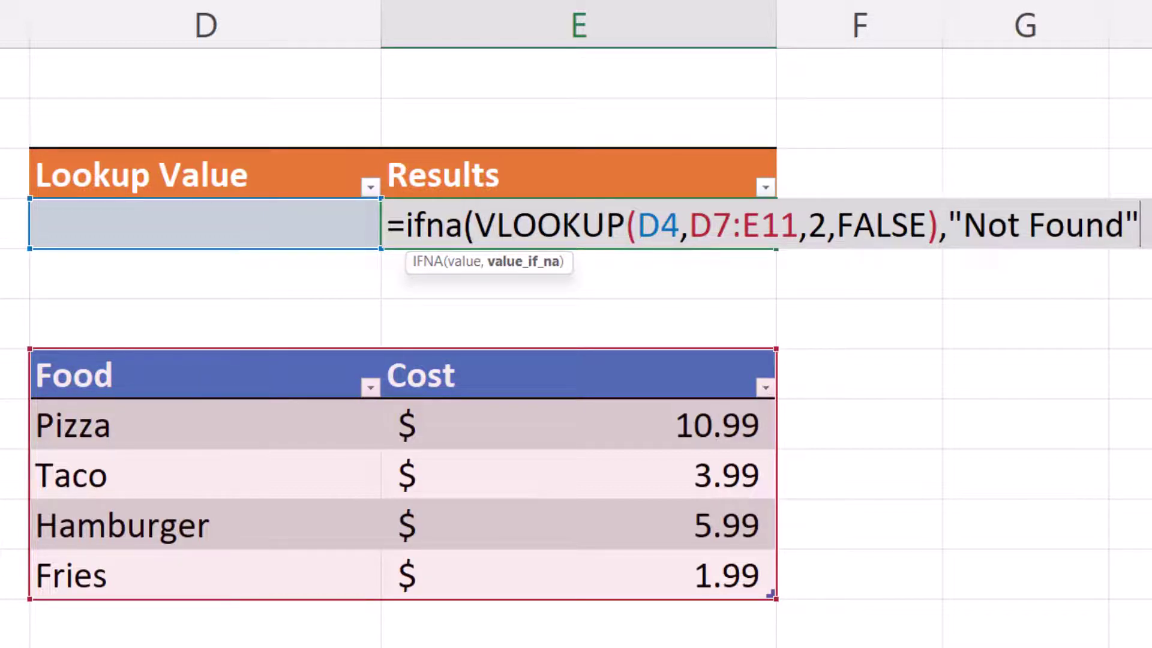
{"action": "type", "text": ")"}
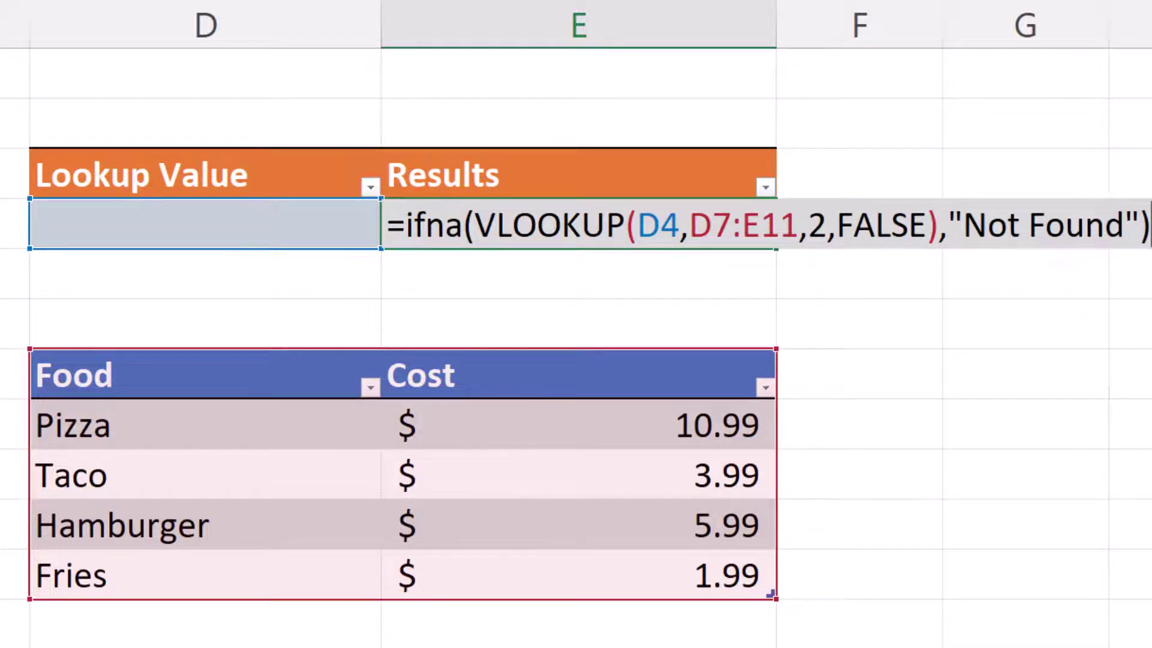
{"action": "key", "text": "Return"}
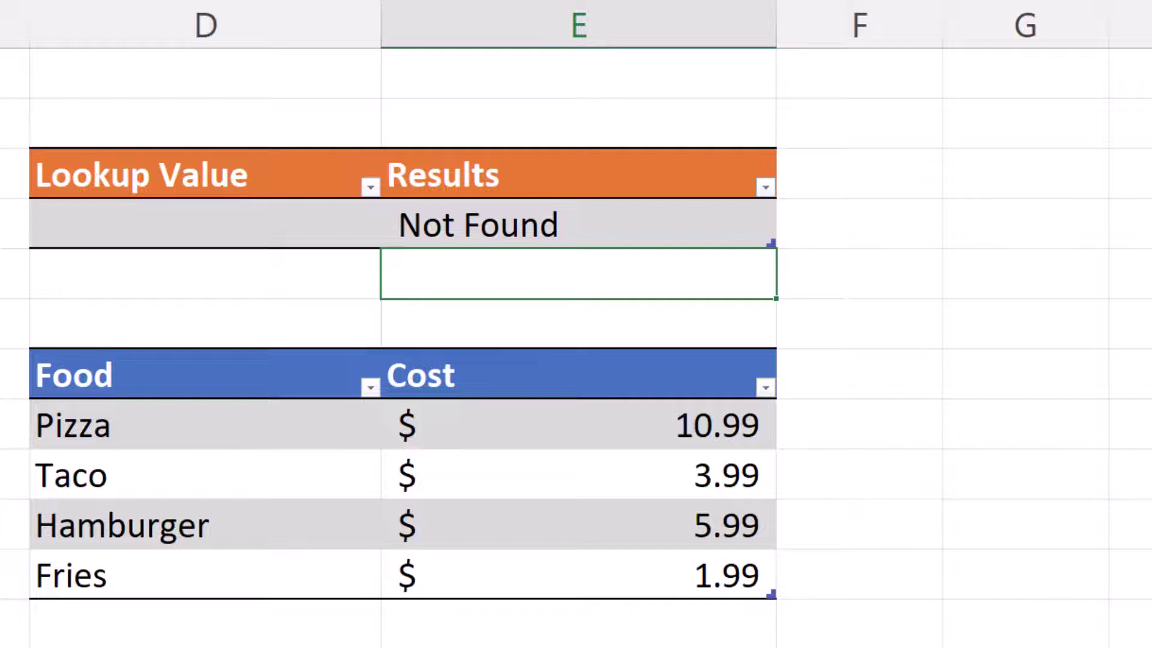
Step: Enter Pizza in D4 to get $10.99, then Dounts to get Not Found
{"action": "left_click", "coordinate": [206, 224]}
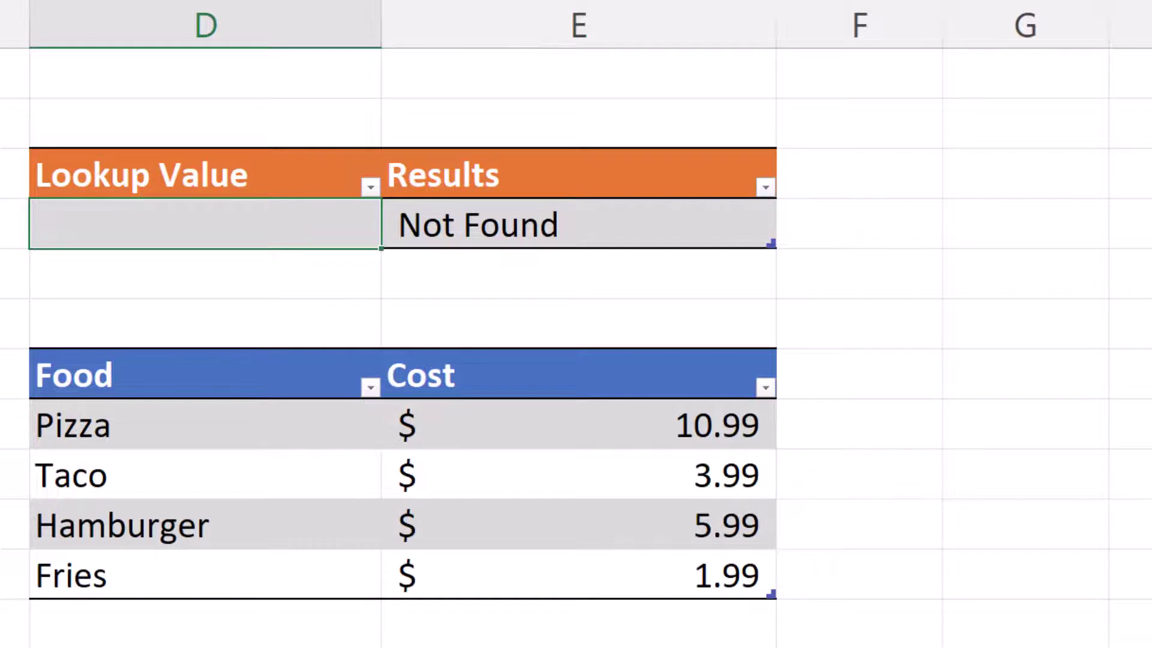
{"action": "type", "text": "Pizza"}
{"action": "key", "text": "Return"}
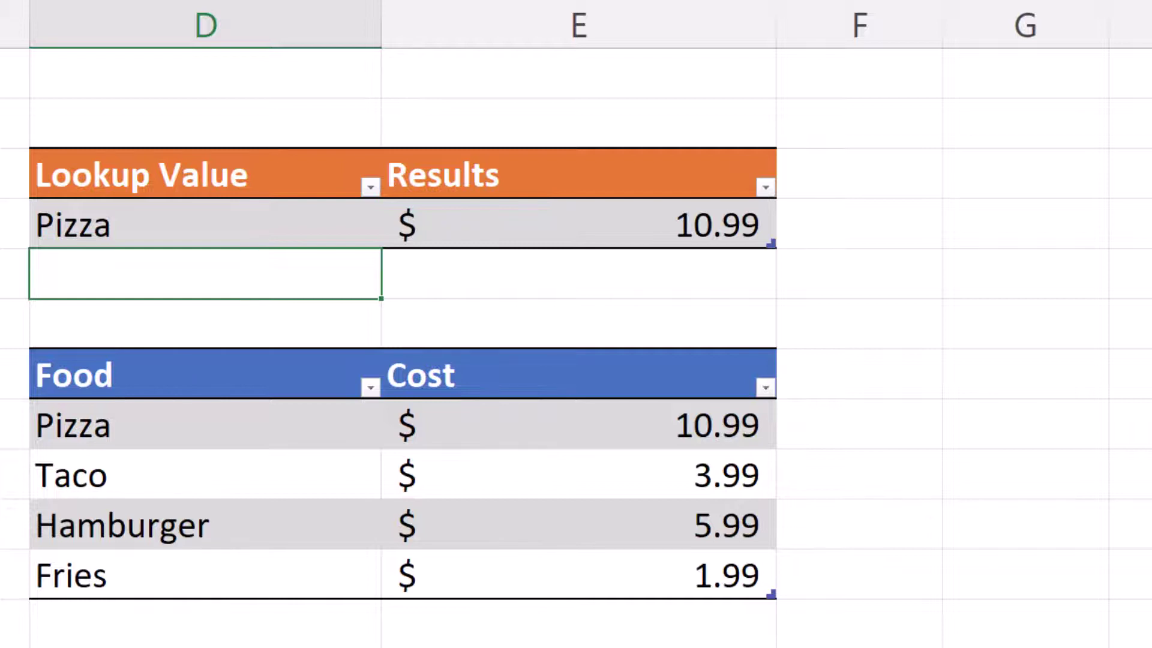
{"action": "left_click", "coordinate": [204, 223]}
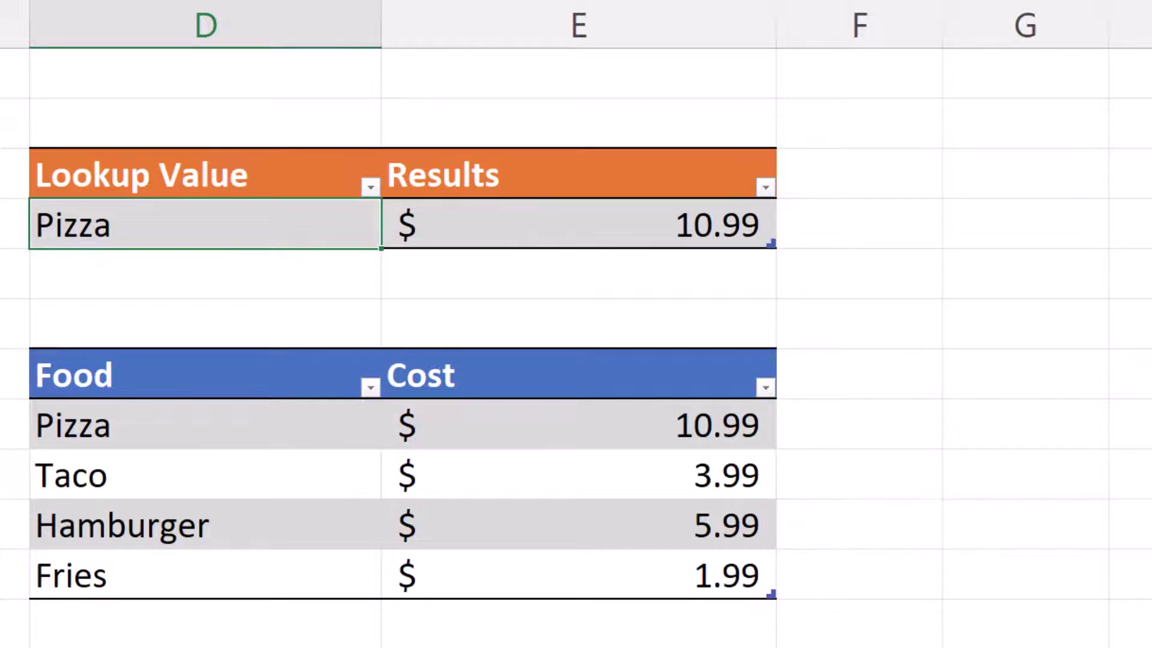
{"action": "type", "text": "Doun"}
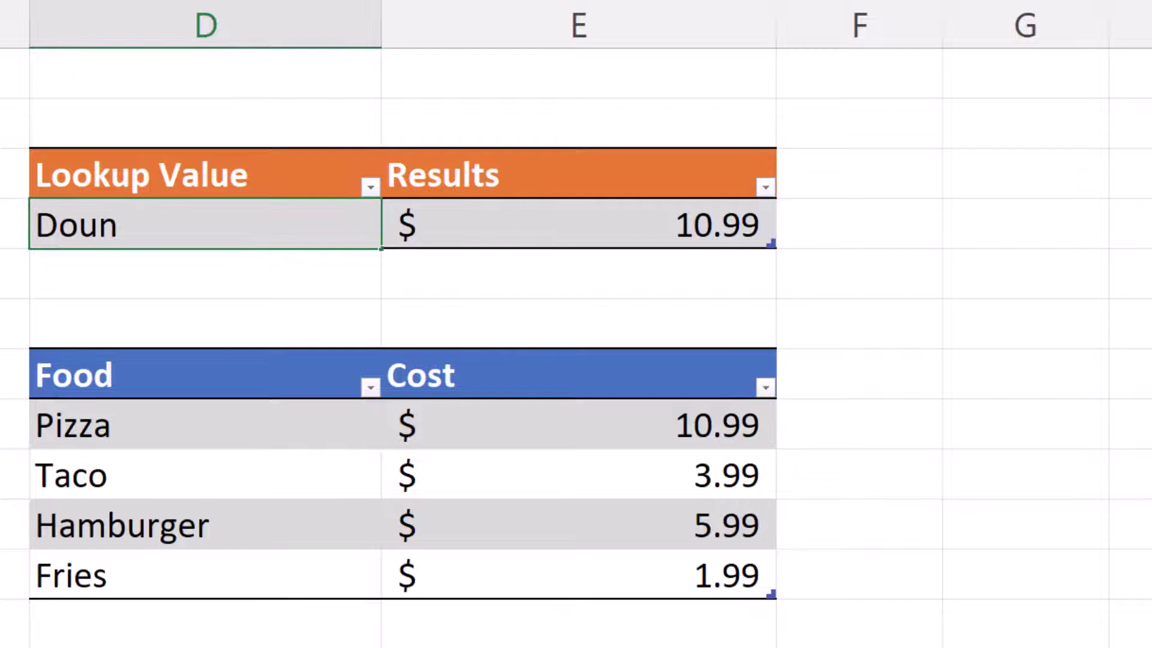
{"action": "type", "text": "ts"}
{"action": "key", "text": "Return"}
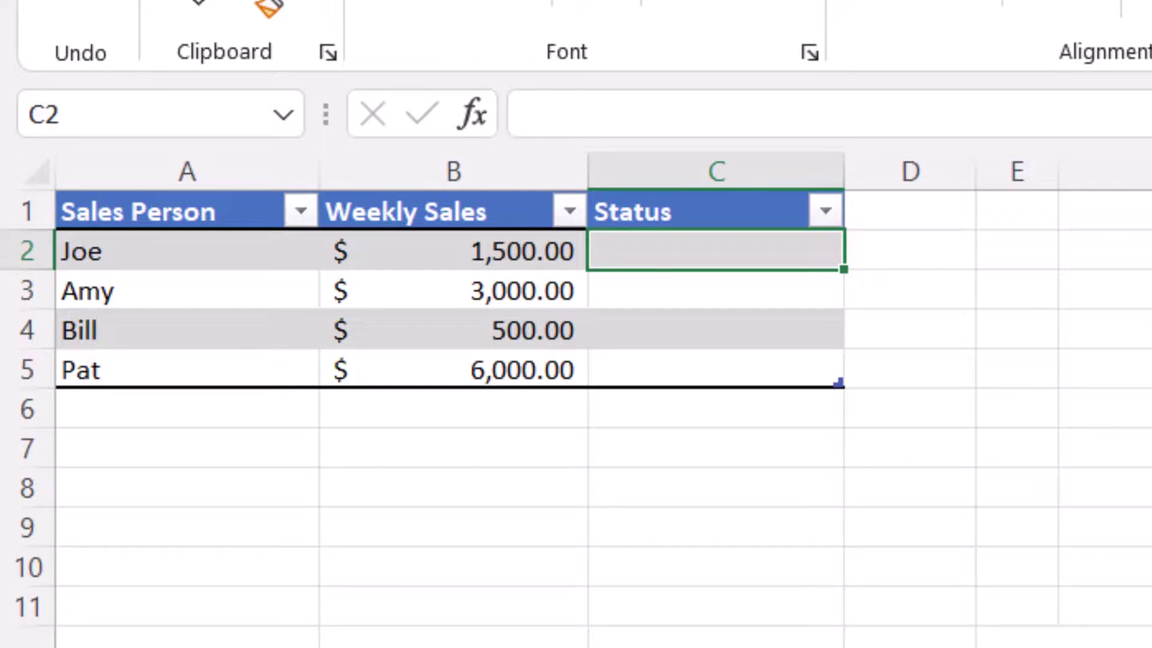
Step: Enter =IFS(B2>=5000,"Amazing",B2>=3000,"Great",B2>=2000,"Good",B2>=1000,"Fair",TRUE,"Poor") in C2
{"action": "type", "text": "=IFS"}
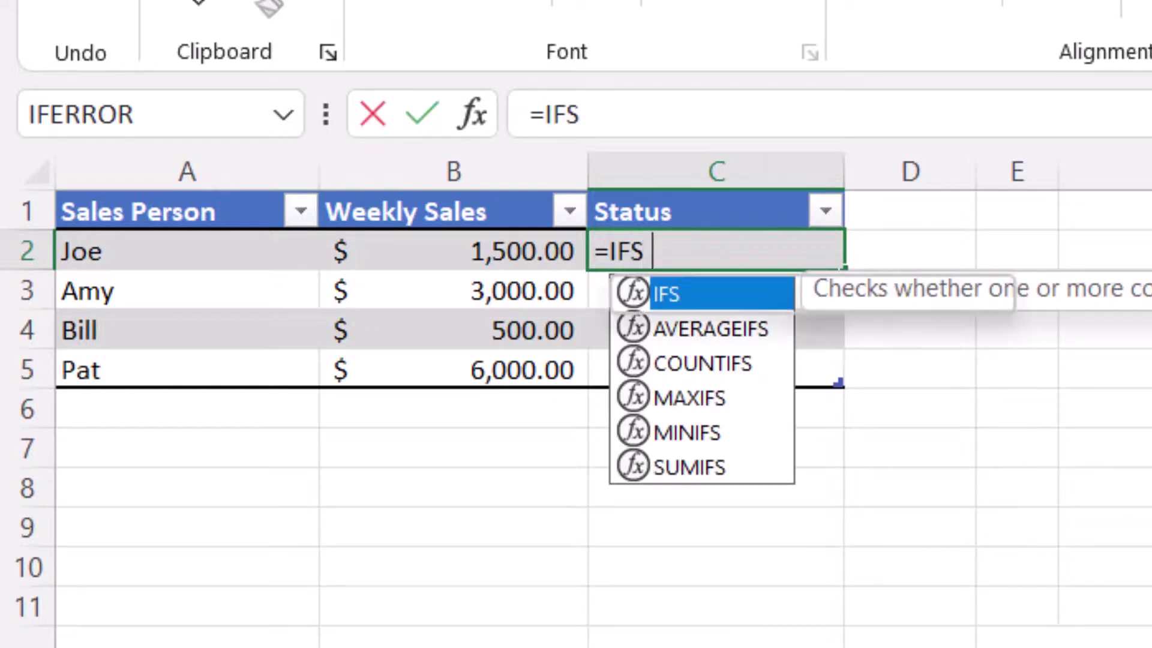
{"action": "type", "text": "(B2"}
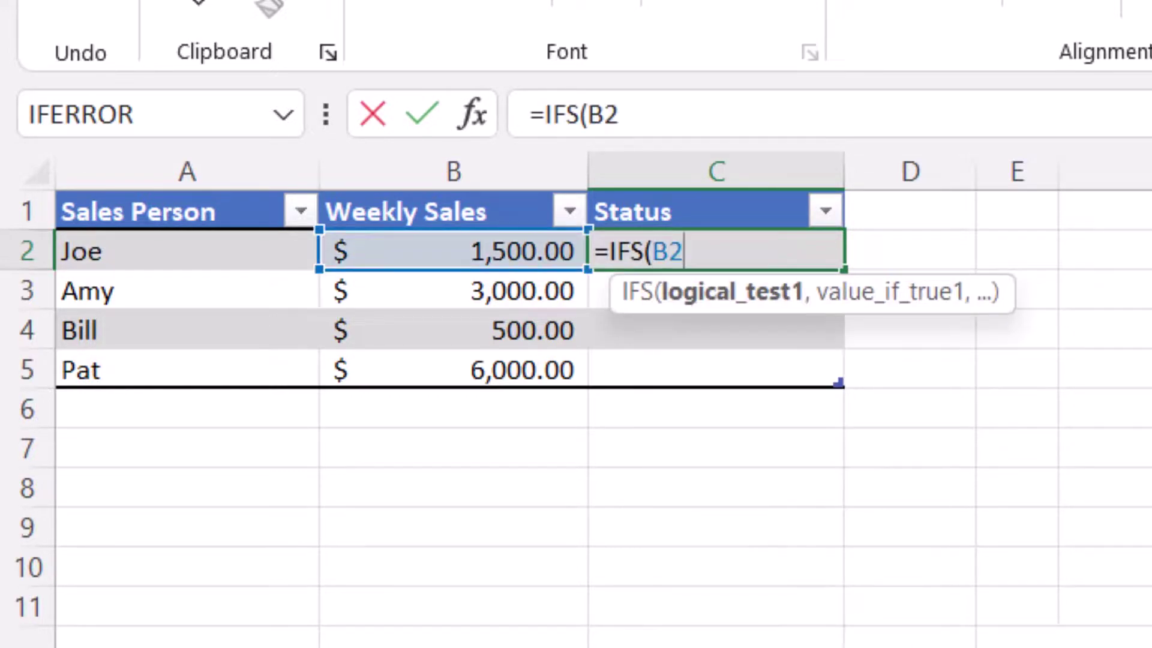
{"action": "type", "text": ">=5"}
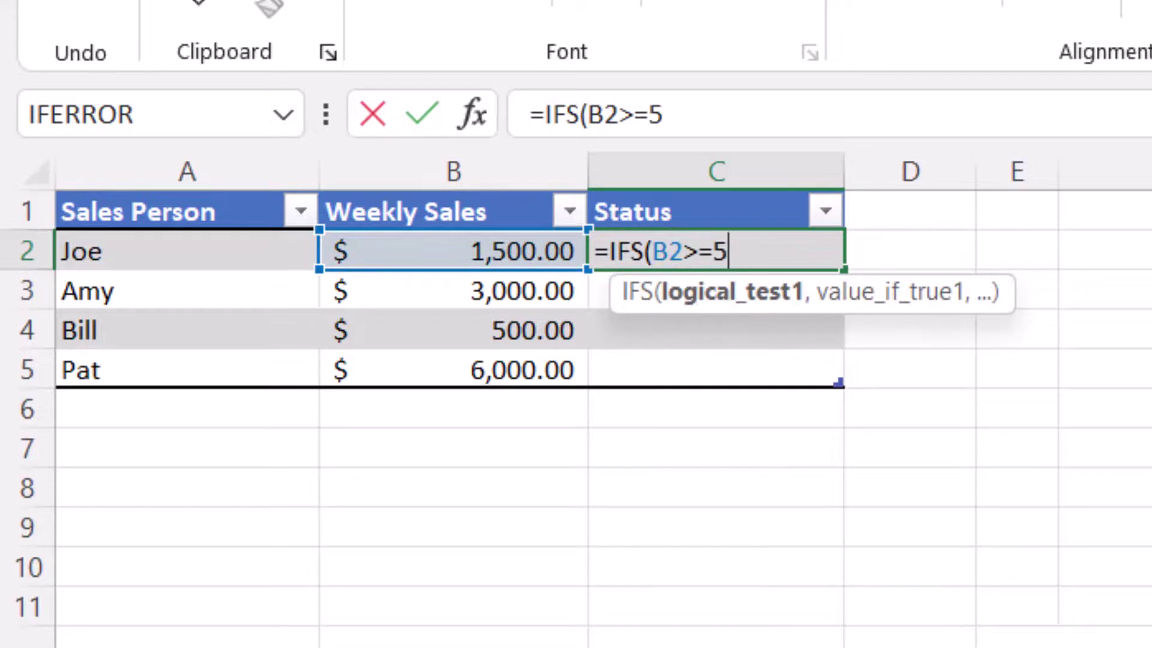
{"action": "type", "text": "000"}
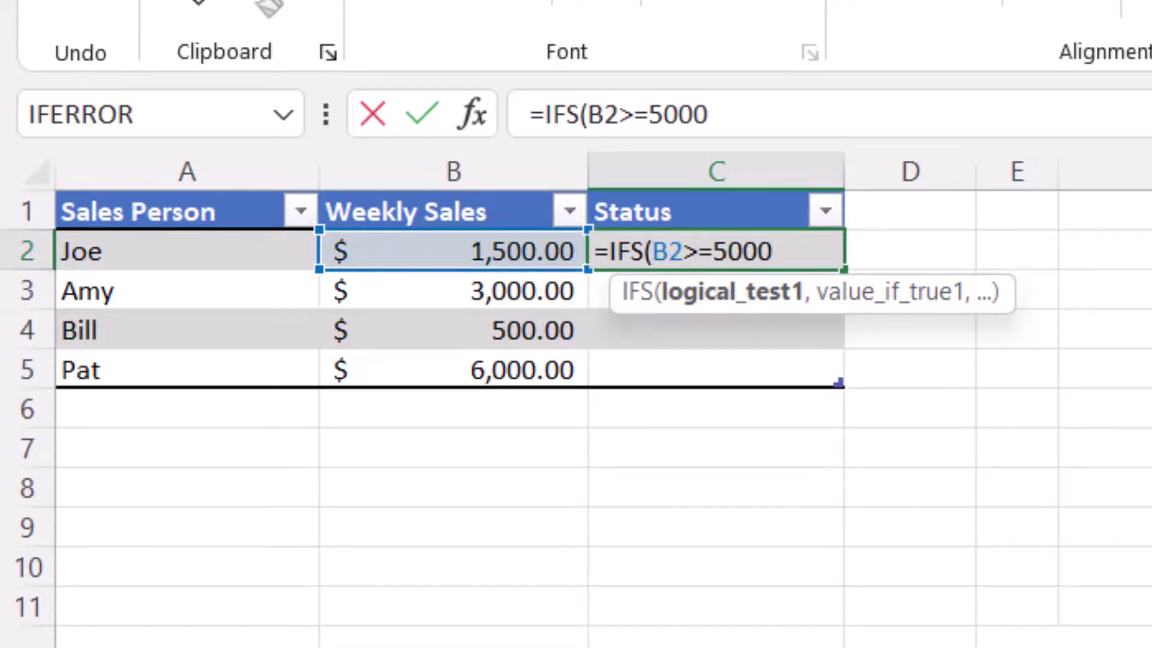
{"action": "type", "text": ",\"Ama"}
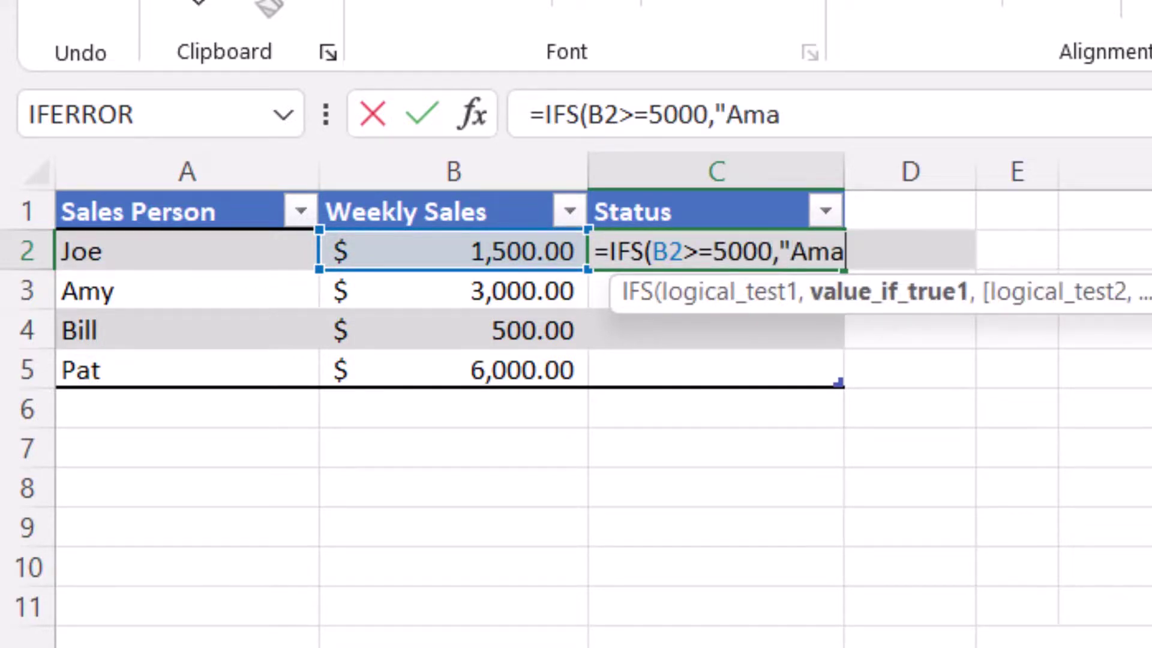
{"action": "type", "text": "zing"}
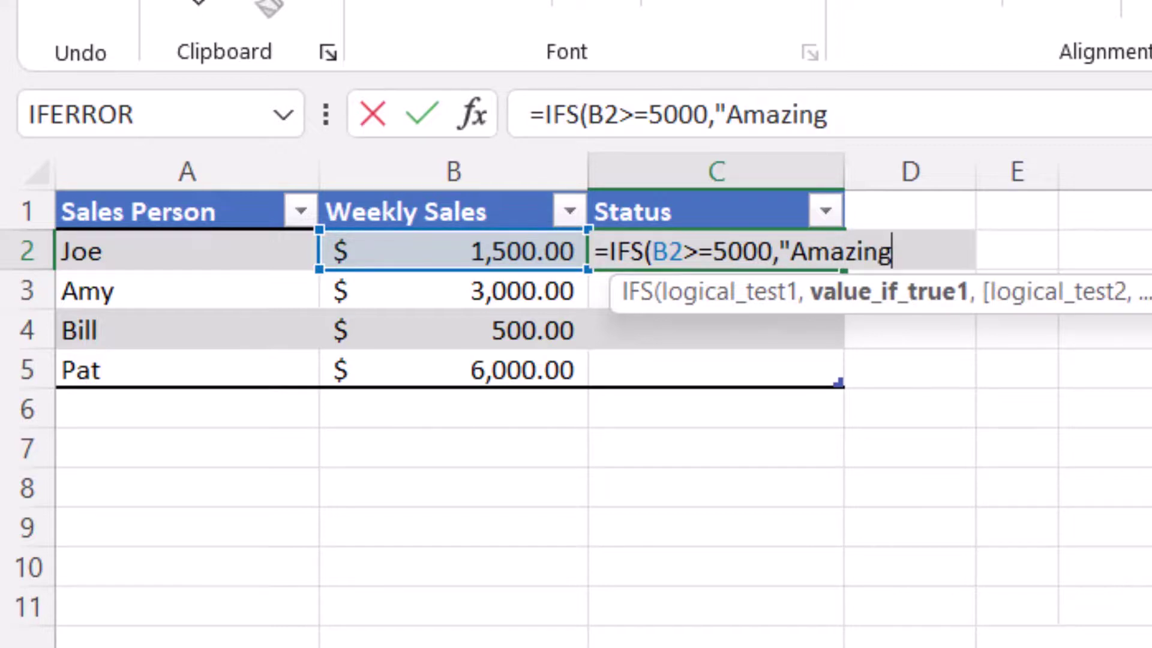
{"action": "type", "text": "\","}
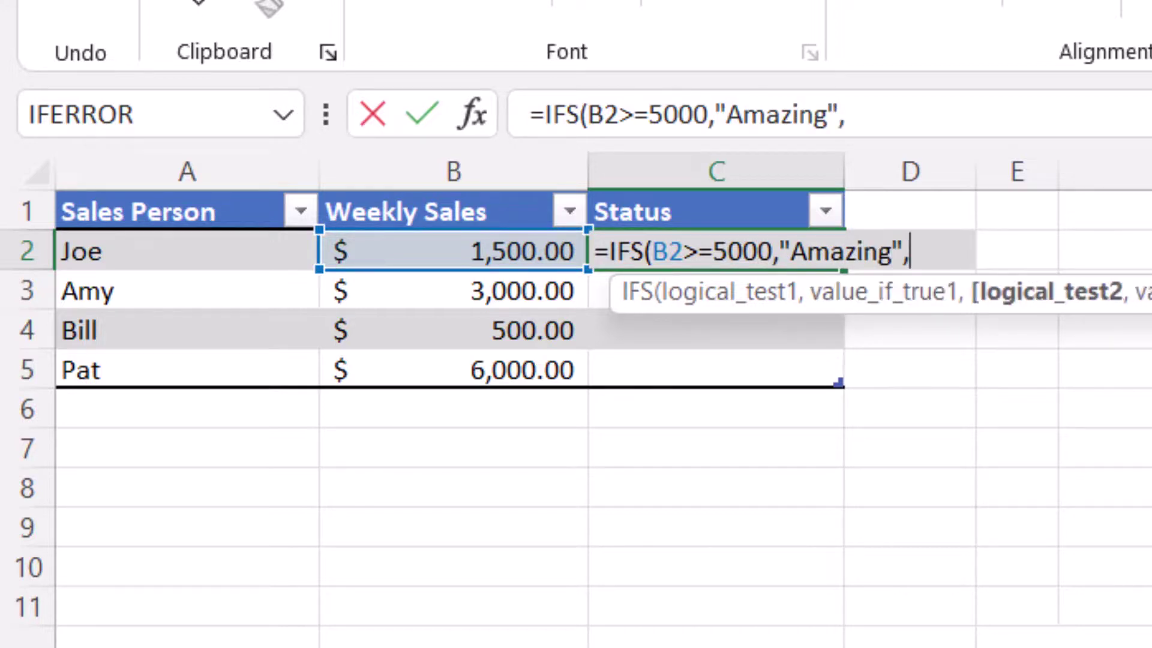
{"action": "type", "text": "b2>"}
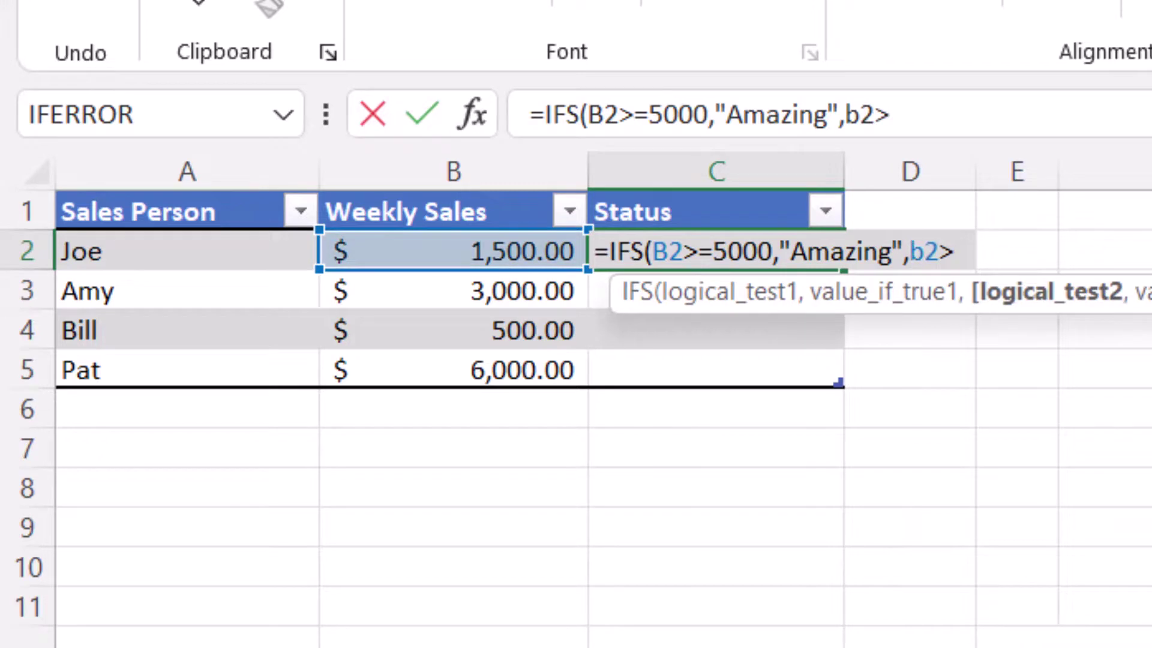
{"action": "type", "text": "=3000"}
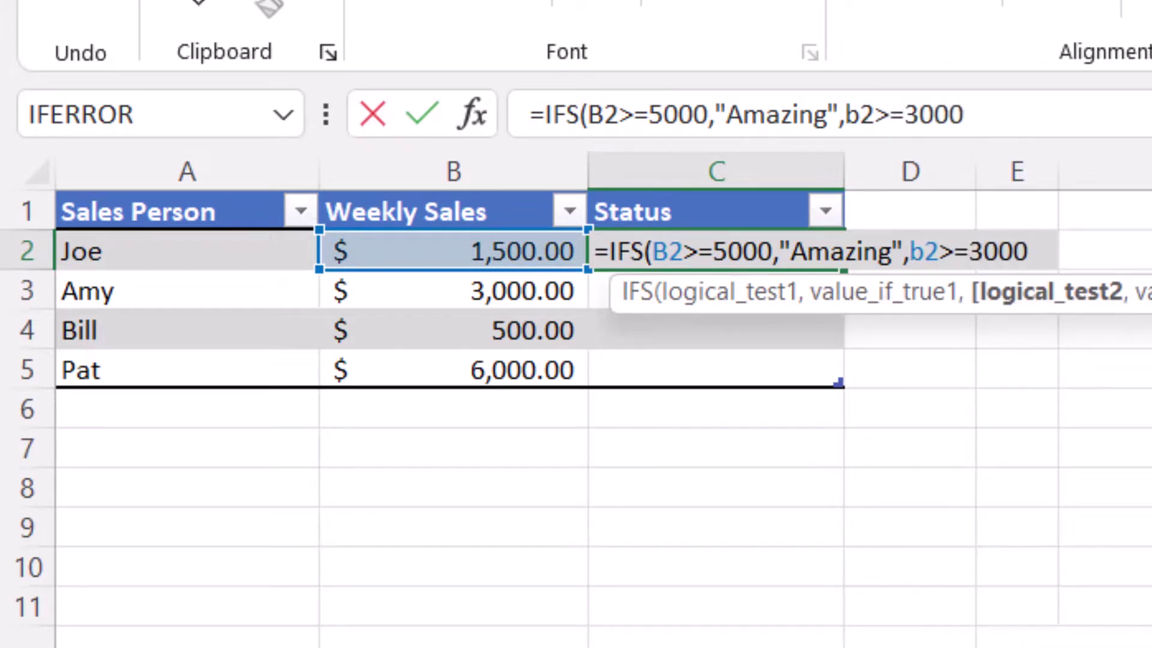
{"action": "type", "text": ",\"Gre"}
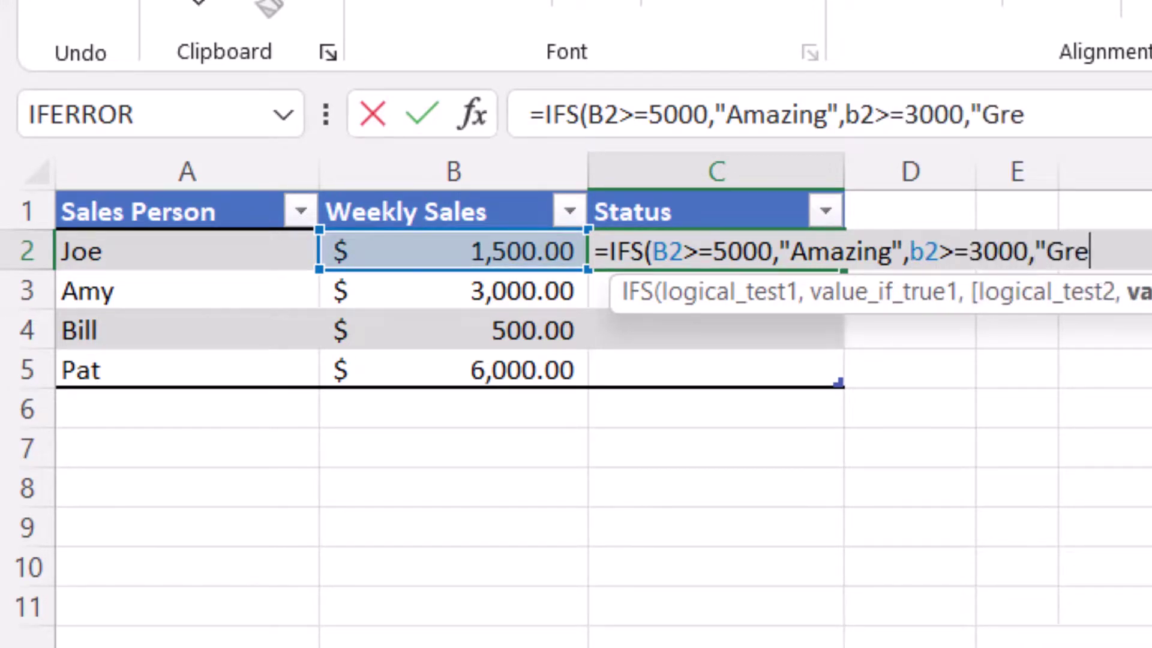
{"action": "type", "text": "at\""}
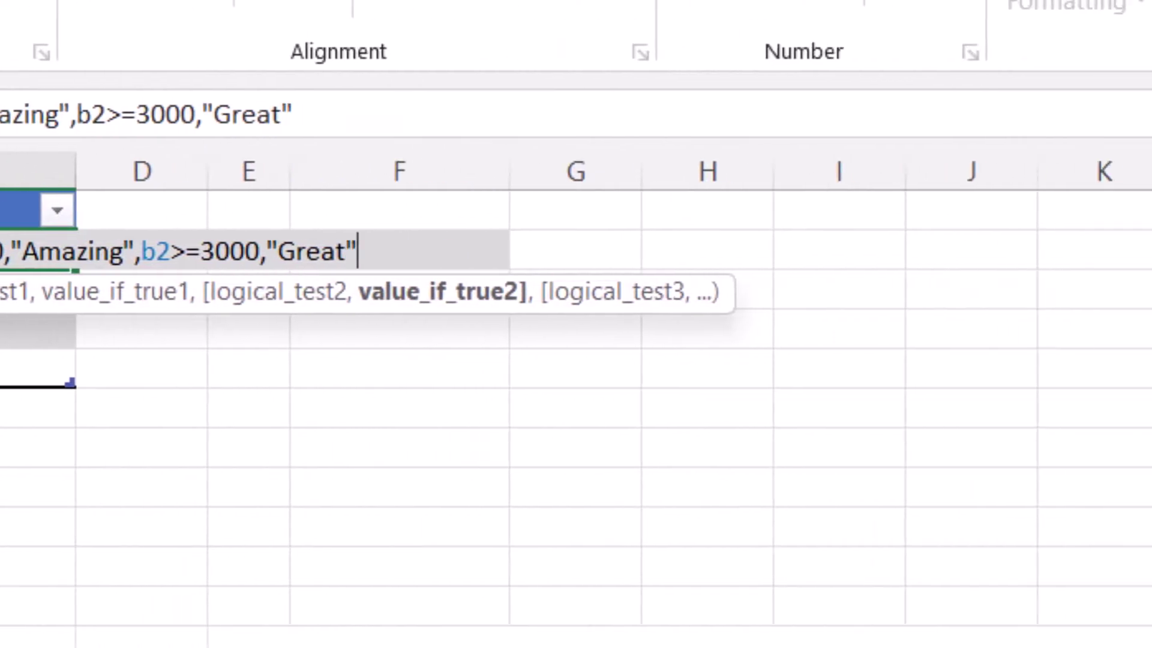
{"action": "type", "text": ",b2>"}
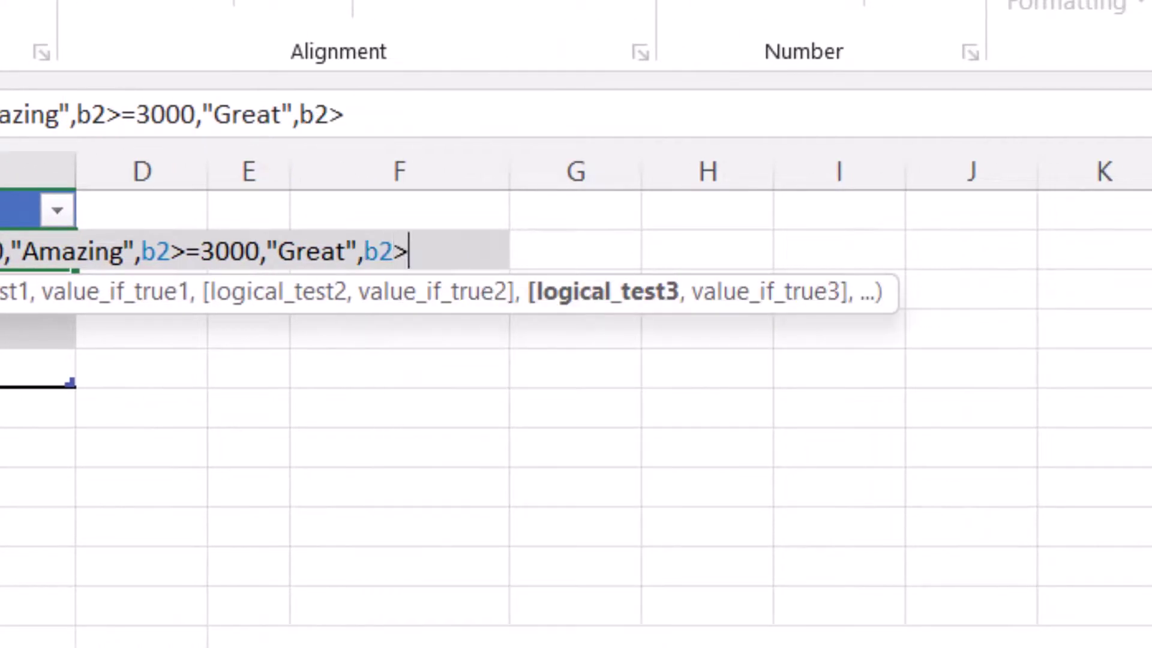
{"action": "type", "text": "=2000"}
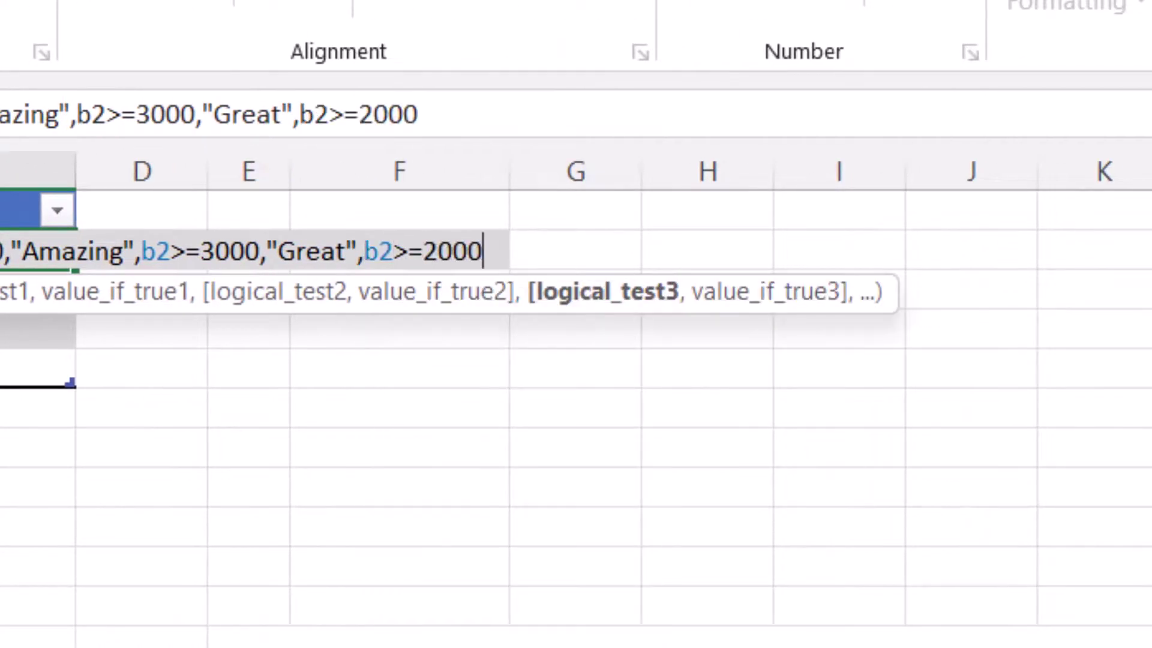
{"action": "type", "text": ",\"Go"}
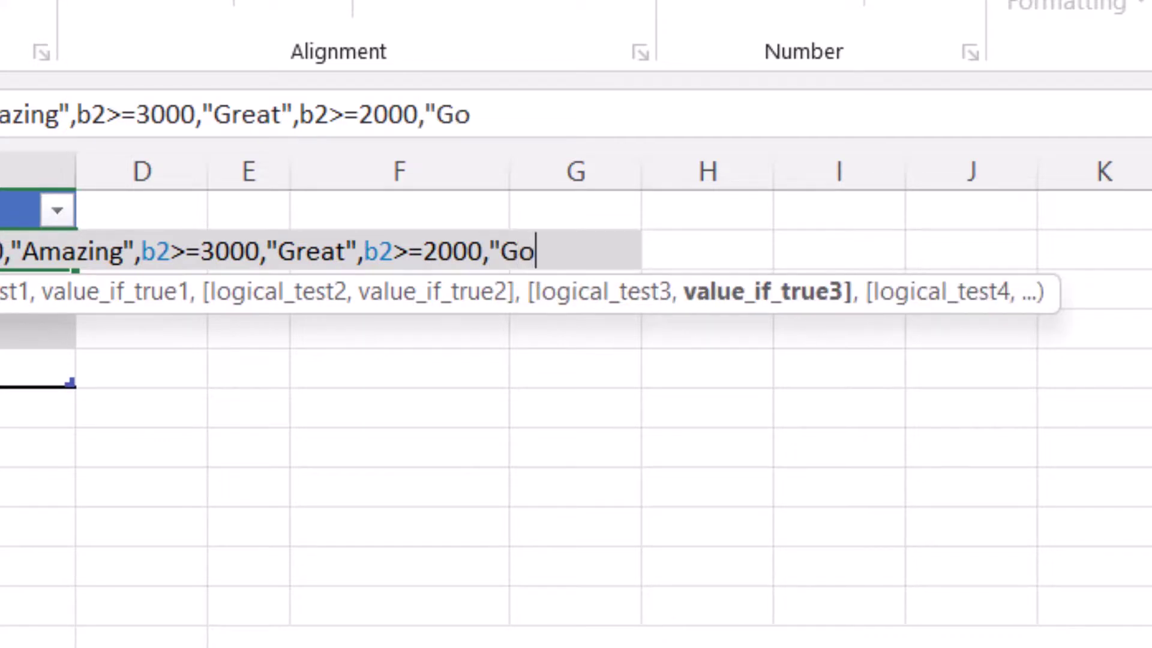
{"action": "type", "text": "od\","}
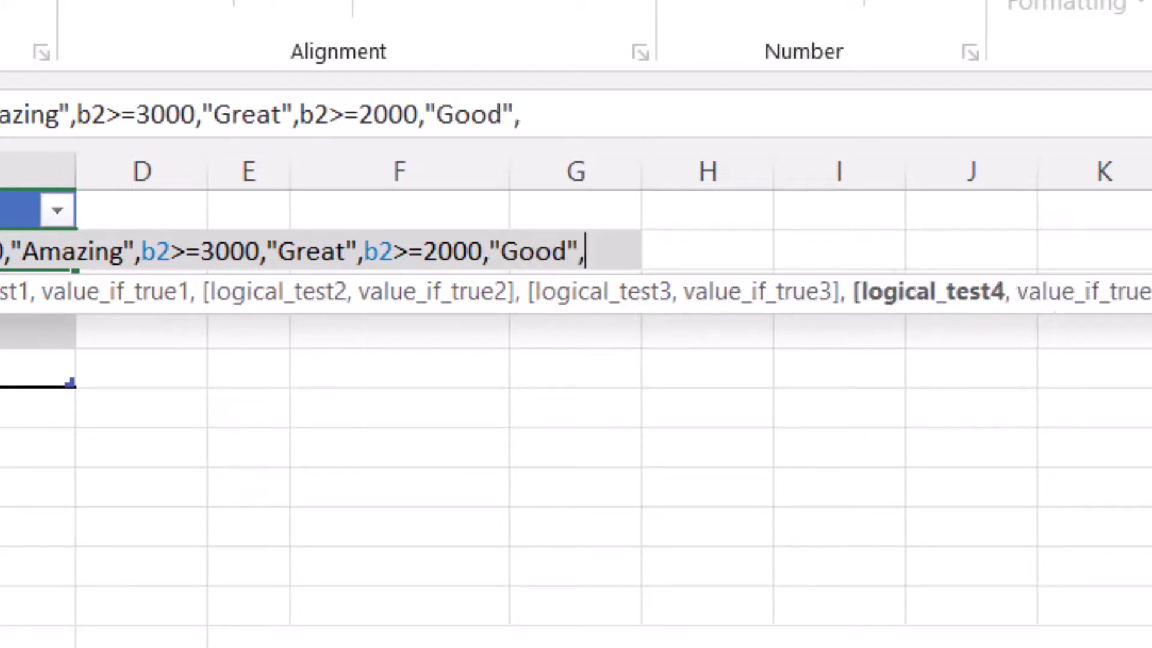
{"action": "type", "text": "b2>= "}
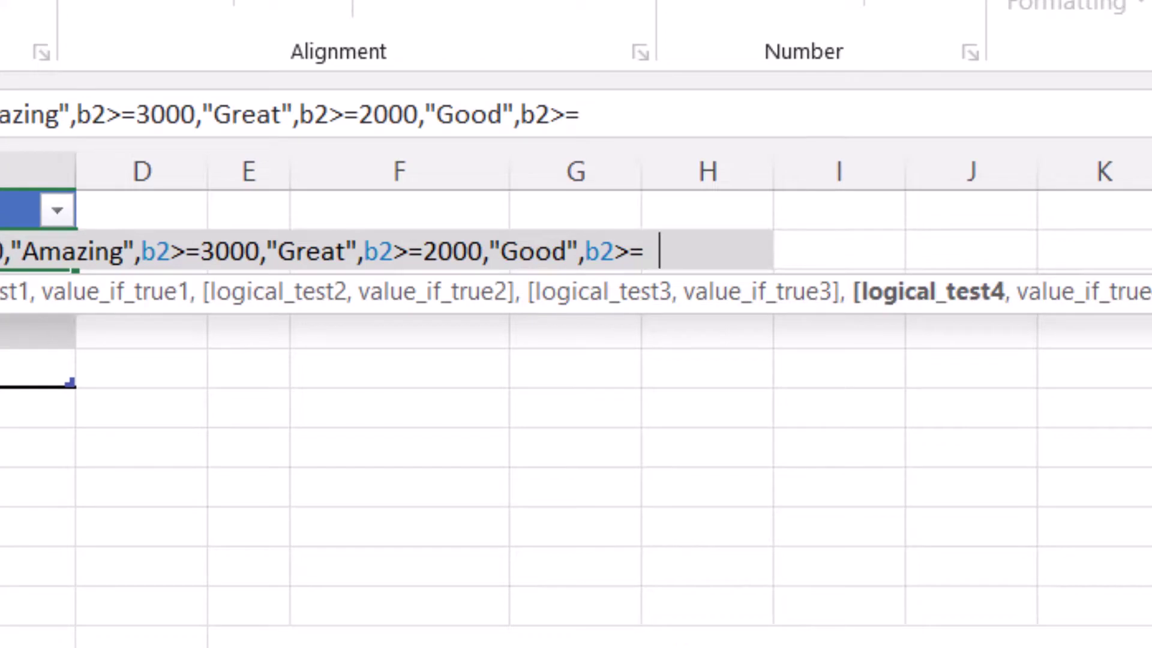
{"action": "type", "text": "1000,"}
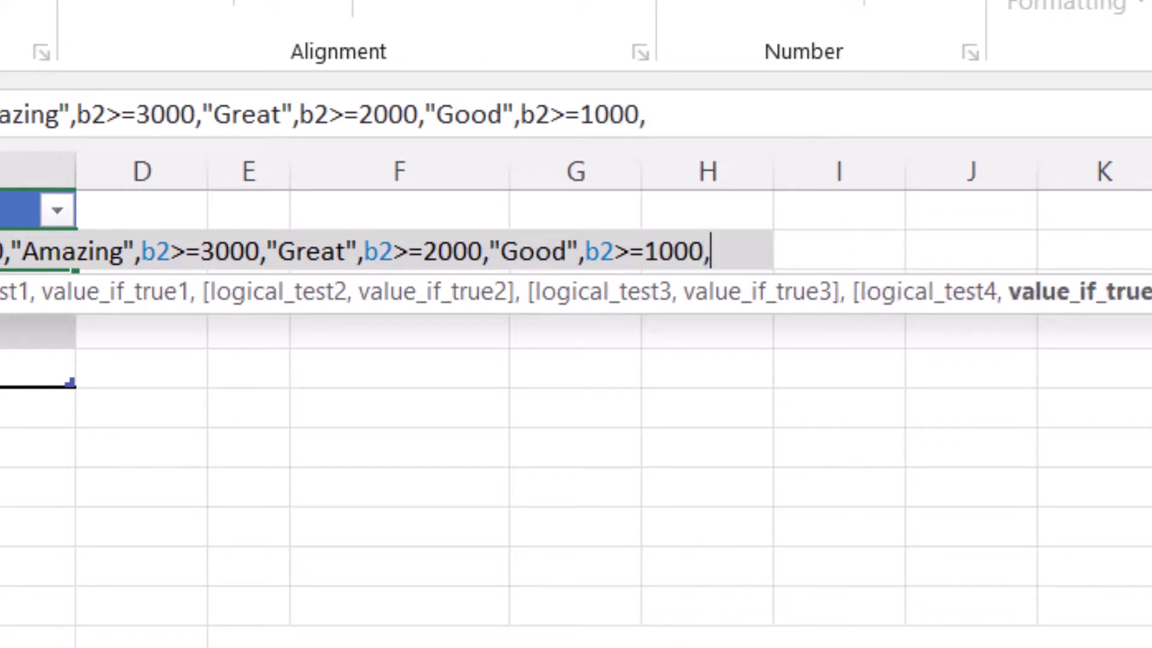
{"action": "type", "text": "\"Fair\""}
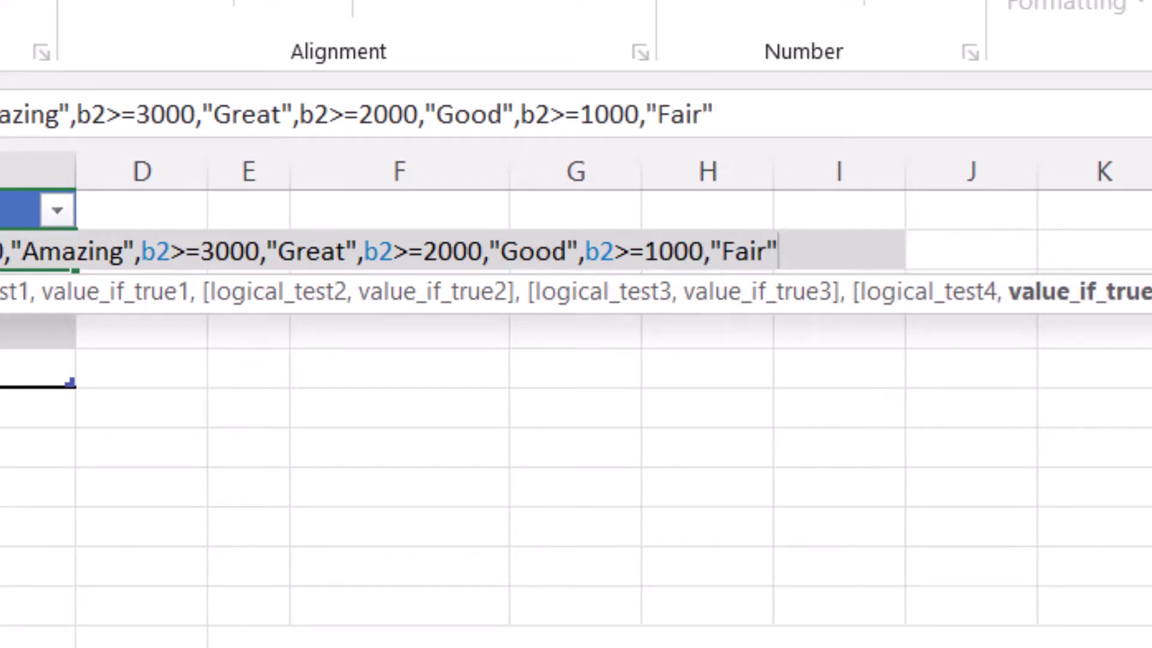
{"action": "type", "text": ",T"}
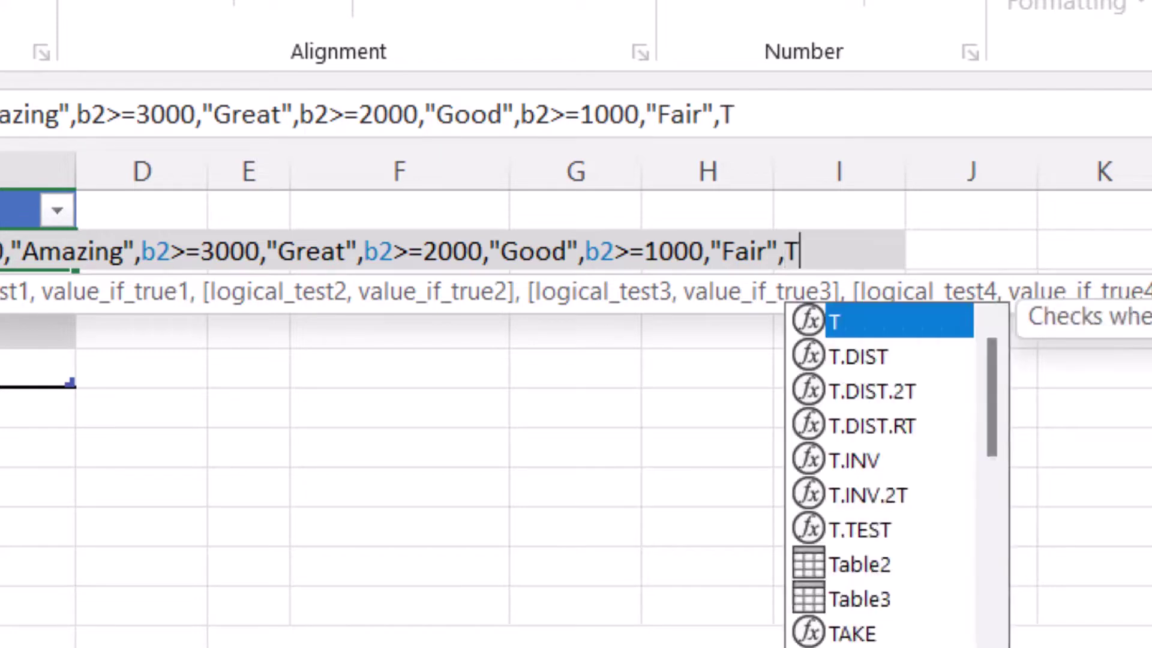
{"action": "type", "text": "rue"}
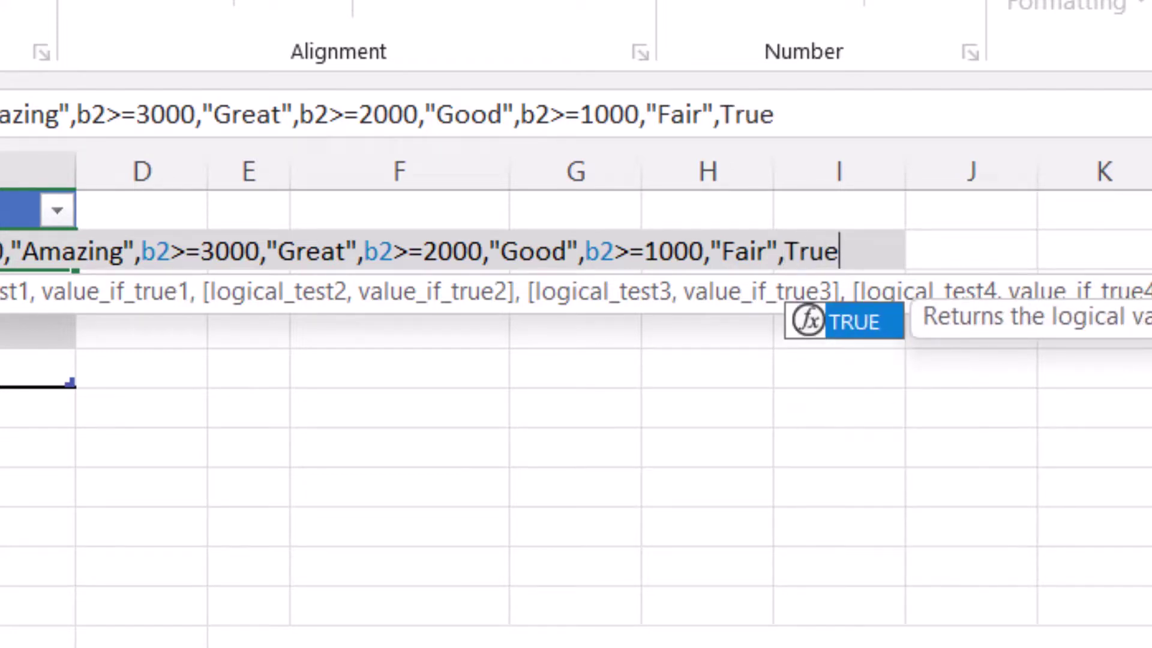
{"action": "type", "text": ",\"P"}
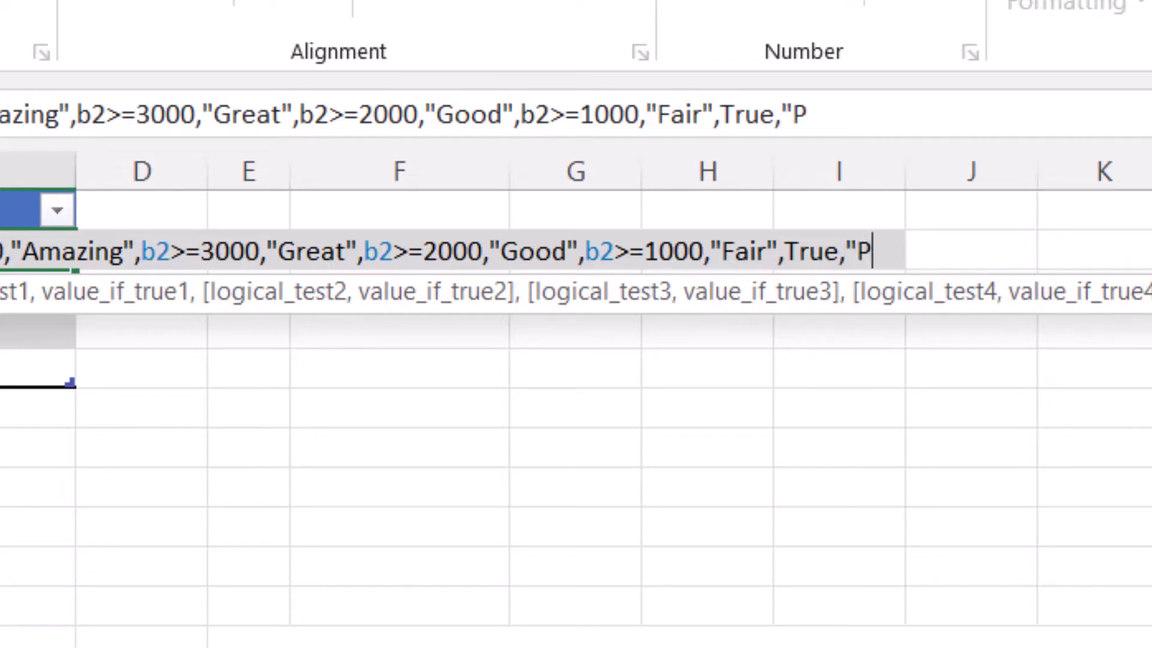
{"action": "type", "text": "oor\""}
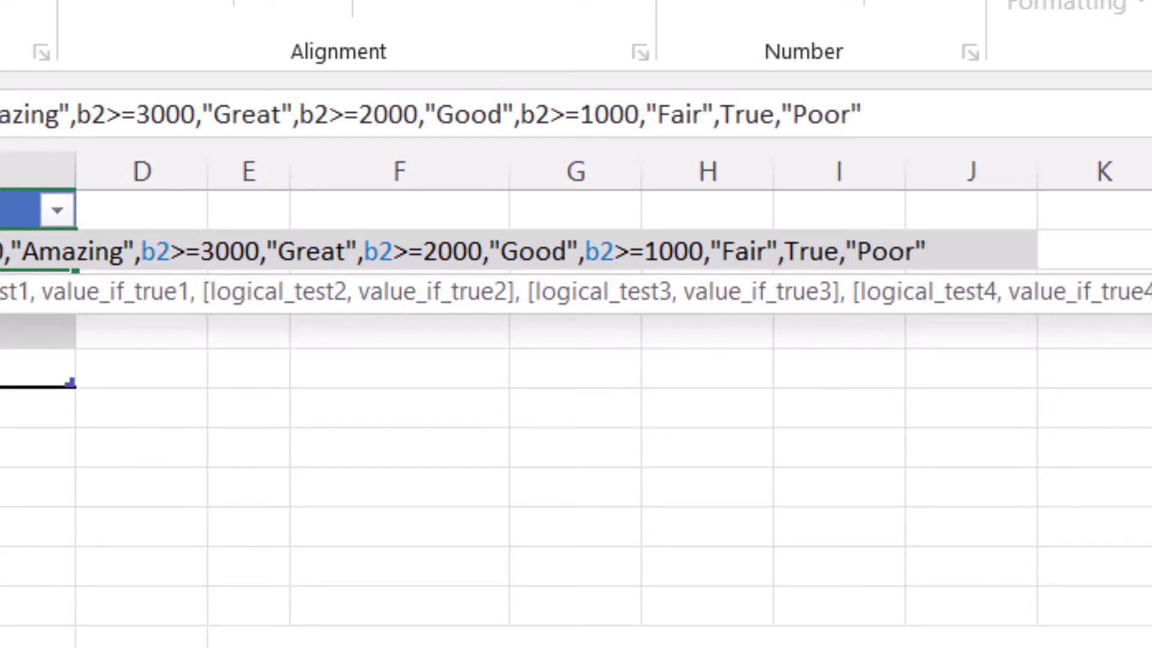
{"action": "type", "text": ")"}
{"action": "key", "text": "Return"}
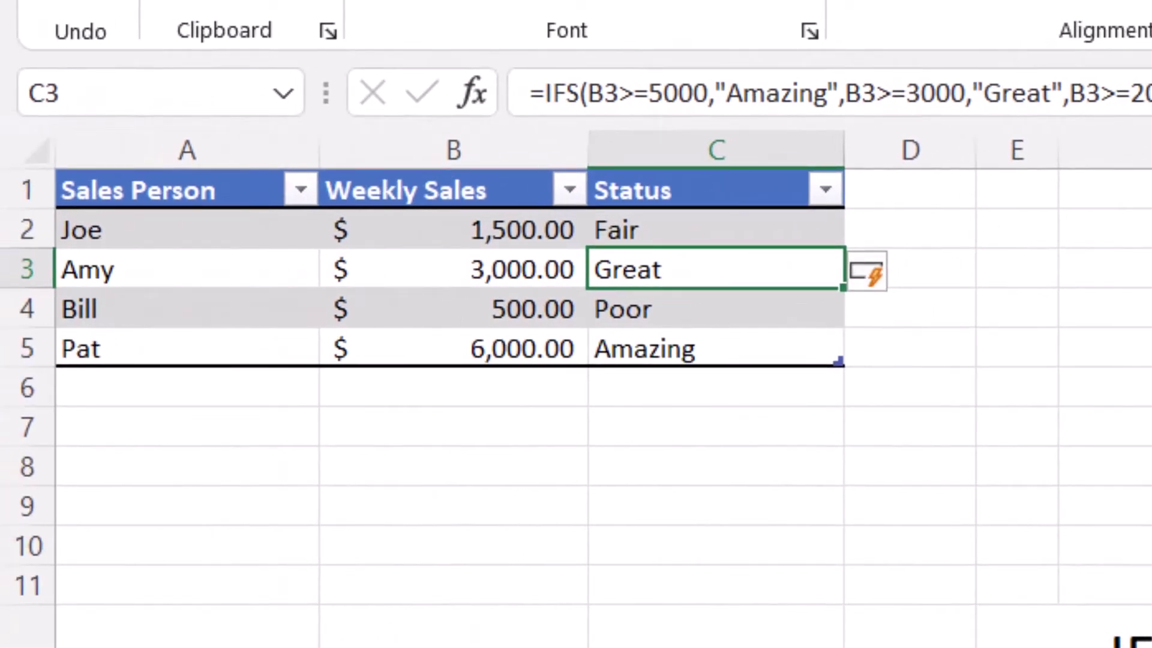
Step: Change weekly sales to 2000 in B2 and 6000 in B3, then type 1000 in B4
{"action": "left_click", "coordinate": [453, 229]}
{"action": "type", "text": "2000"}
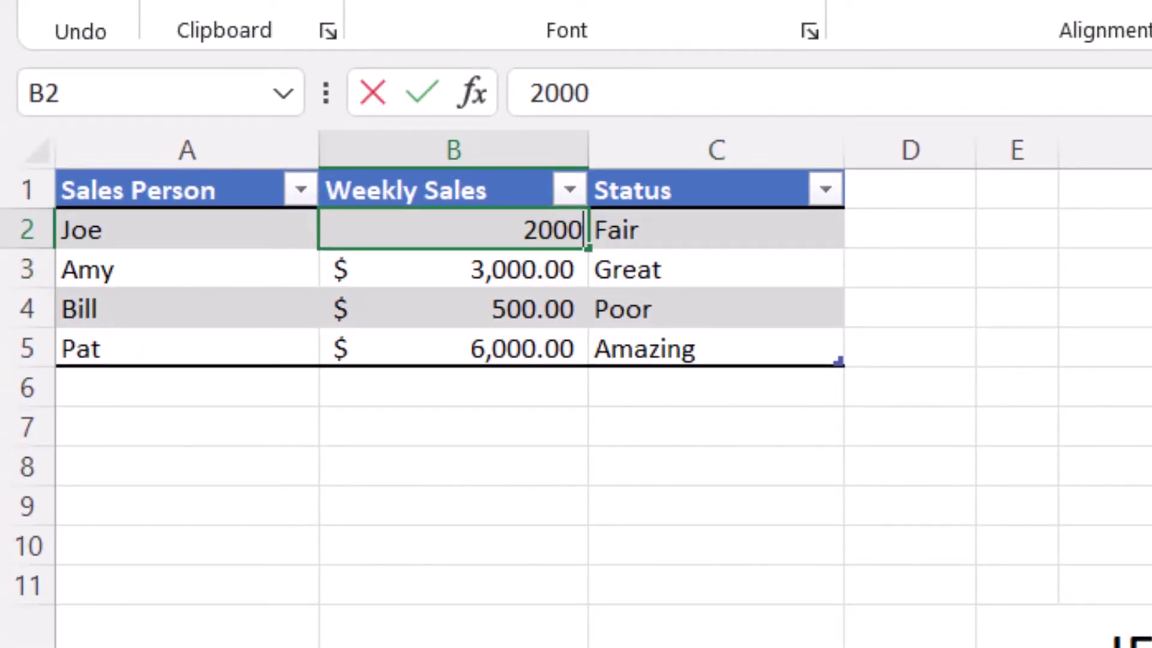
{"action": "key", "text": "Return"}
{"action": "type", "text": "6000"}
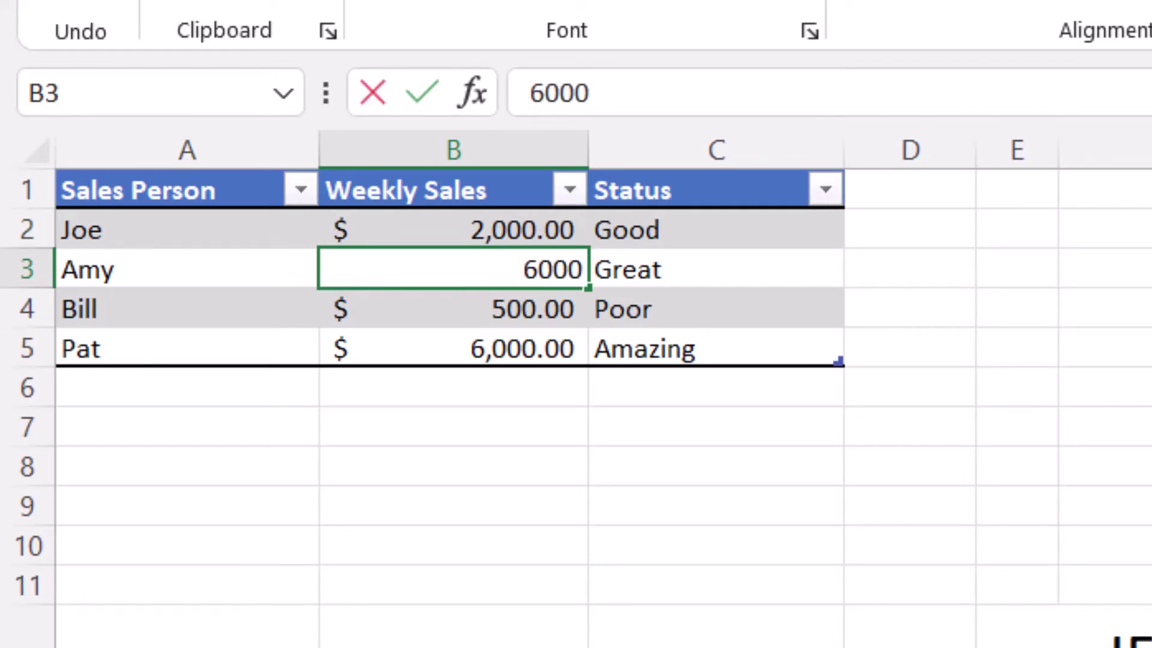
{"action": "key", "text": "Return"}
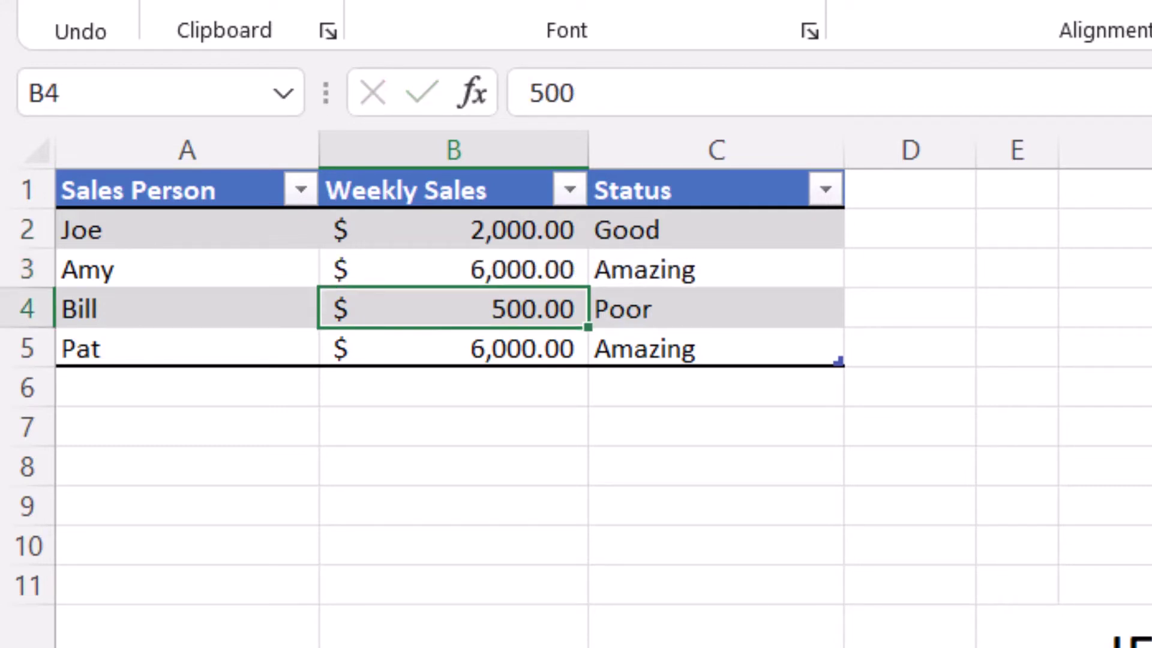
{"action": "type", "text": "1000"}
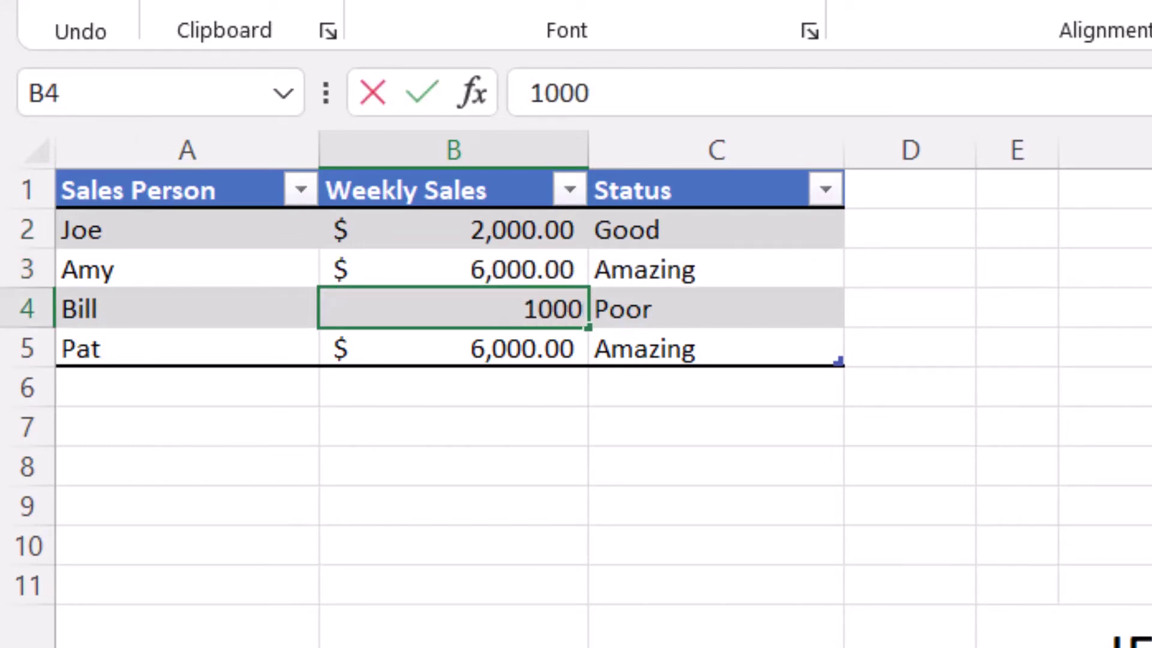